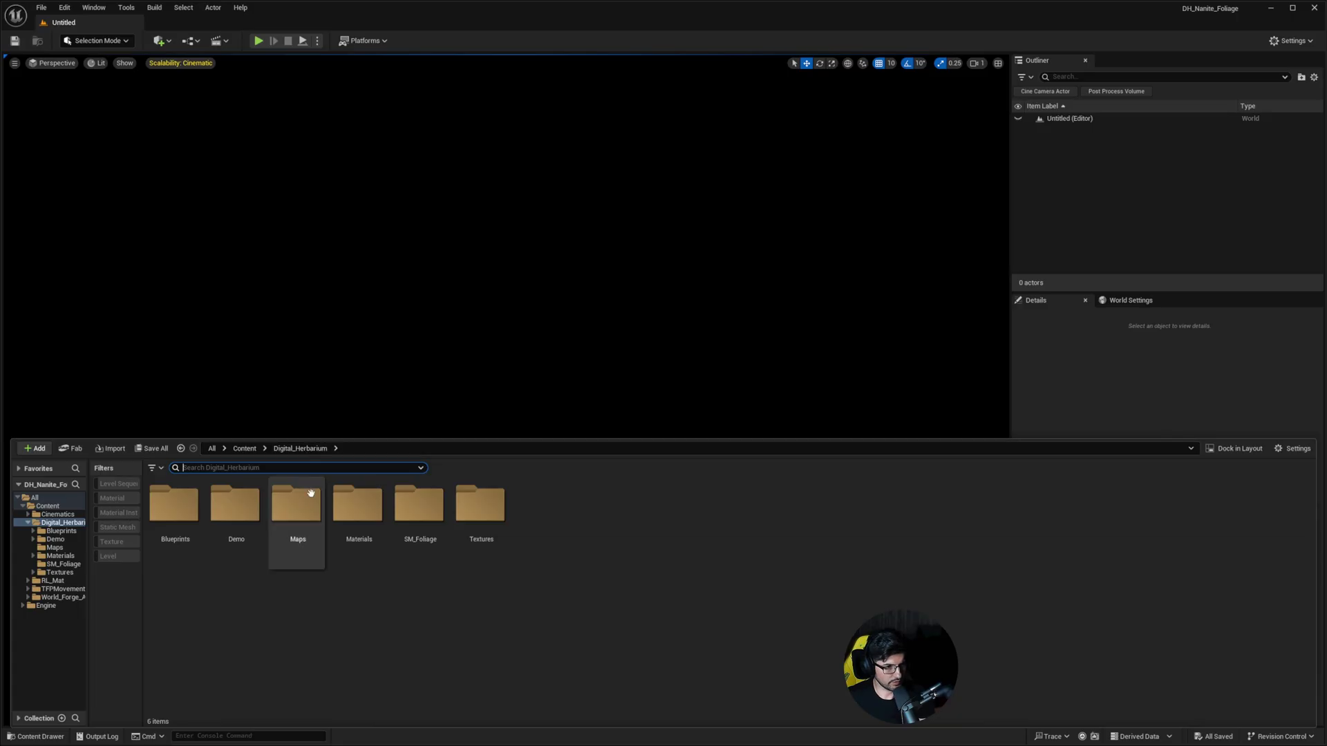
# Step: Open the Lv_Demo_02 level from the Maps folder of Digital_Herbarium
pyautogui.click(297, 515)
pyautogui.click(176, 518)
pyautogui.click(416, 529)
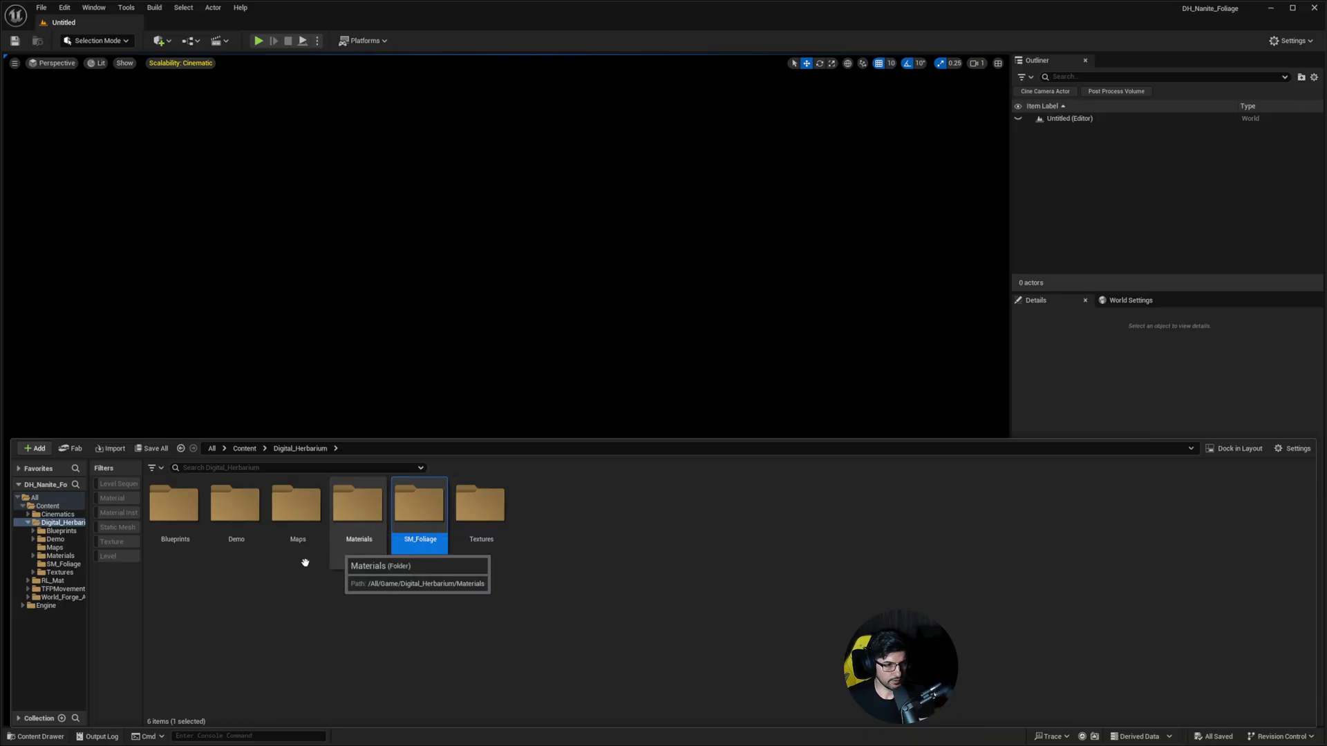
pyautogui.doubleClick(280, 546)
pyautogui.click(181, 535)
pyautogui.click(249, 516)
pyautogui.click(169, 510)
pyautogui.click(231, 525)
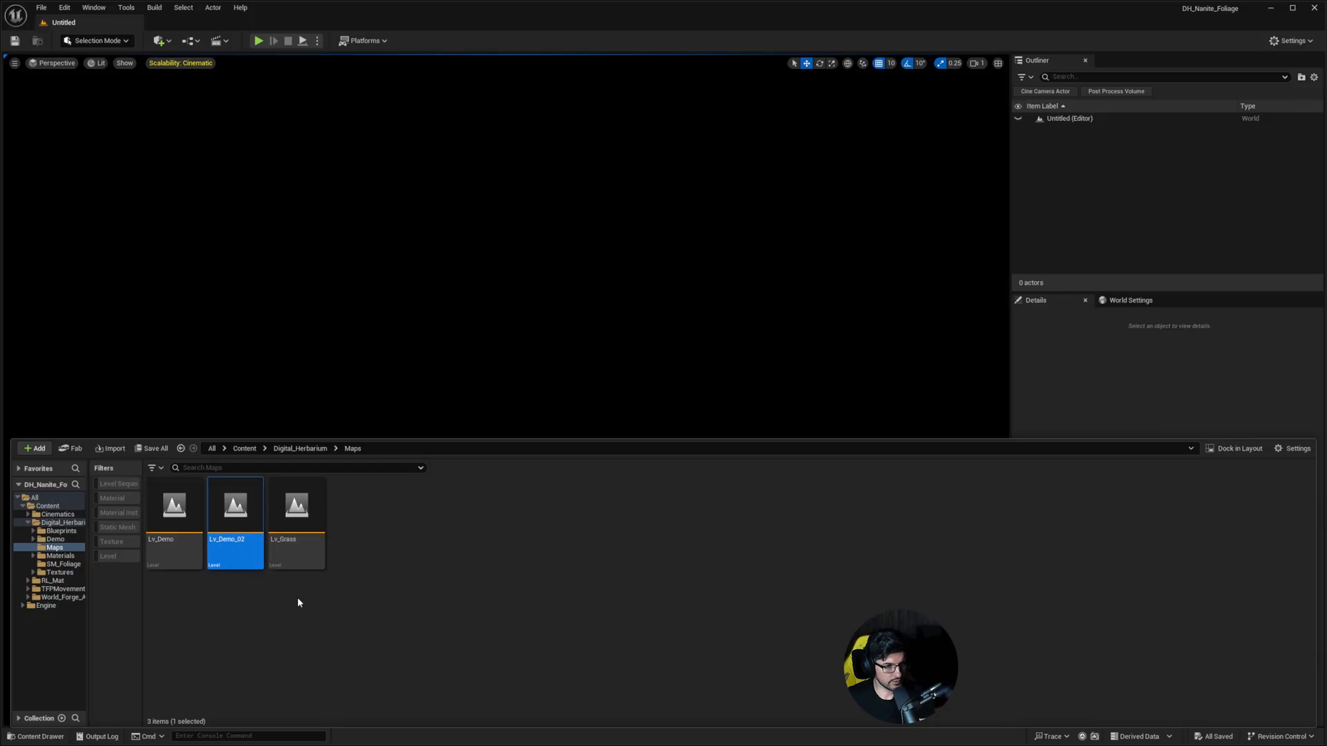
pyautogui.click(302, 518)
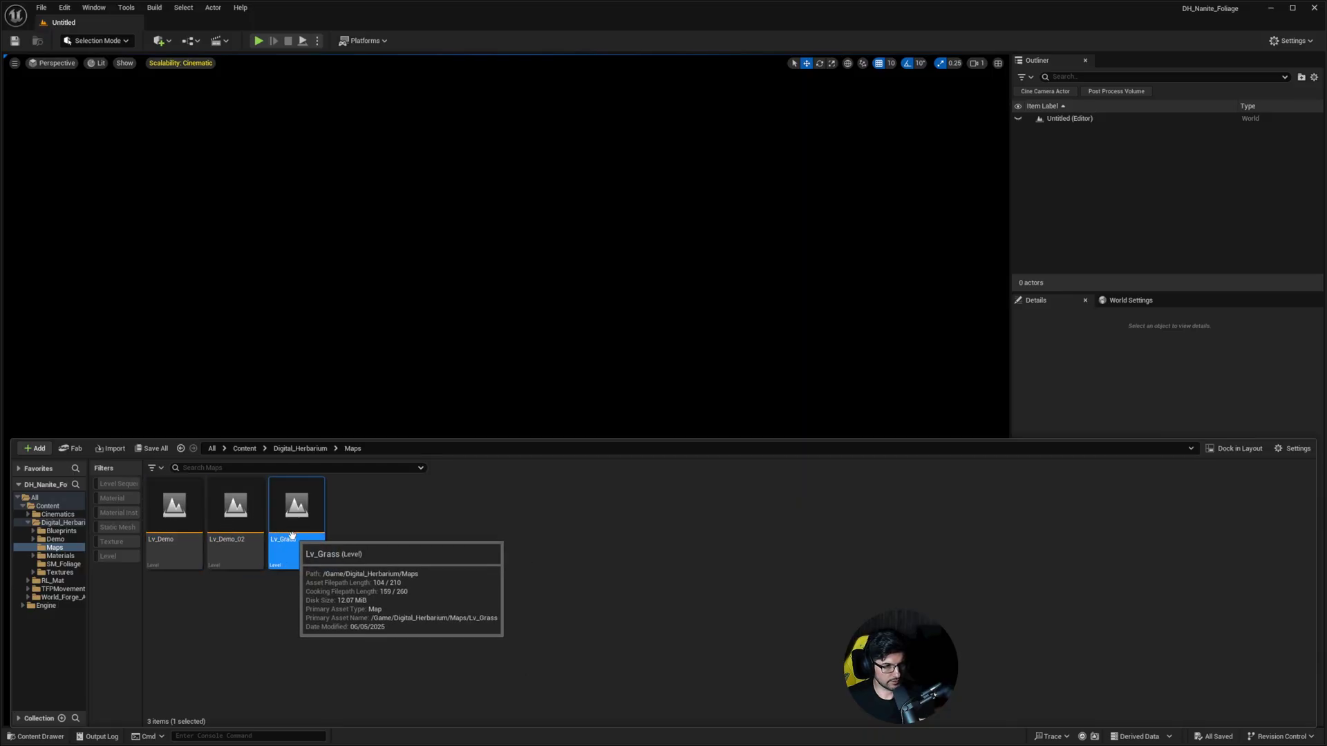
pyautogui.click(234, 518)
pyautogui.click(164, 518)
pyautogui.click(218, 515)
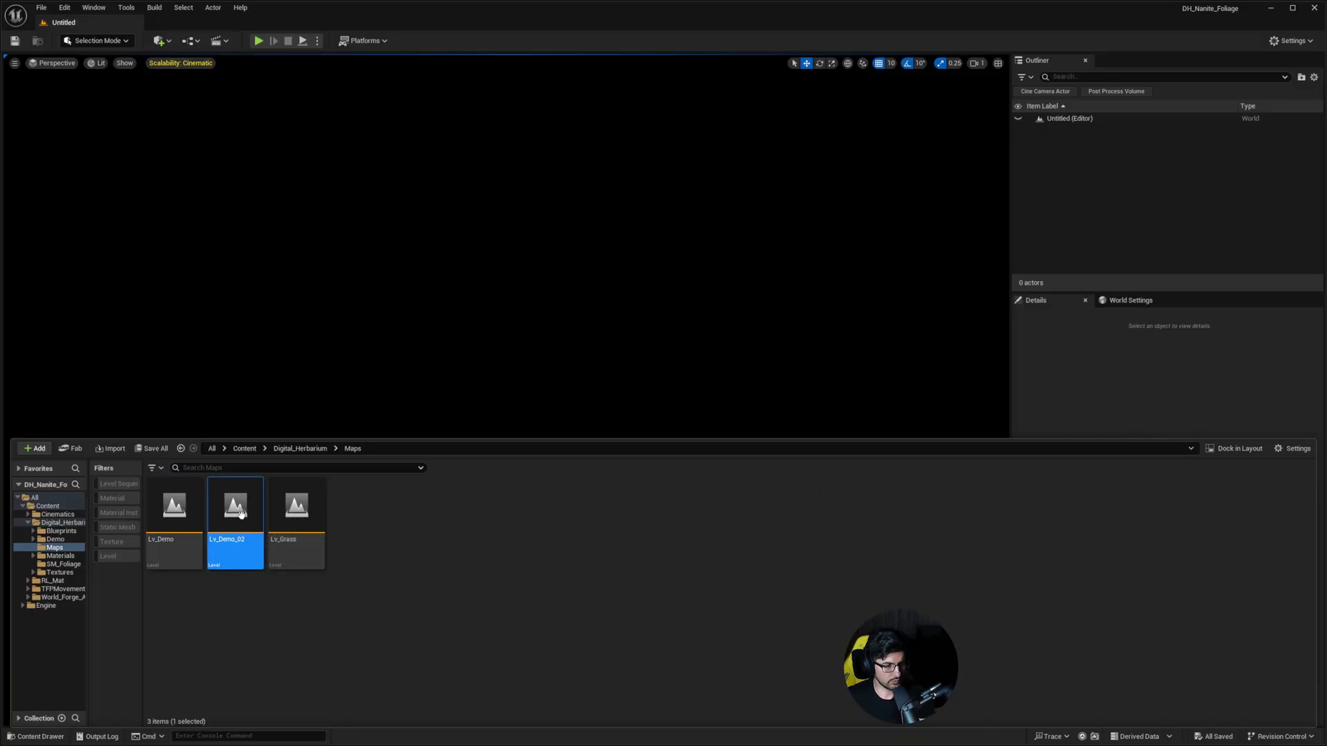
pyautogui.doubleClick(243, 520)
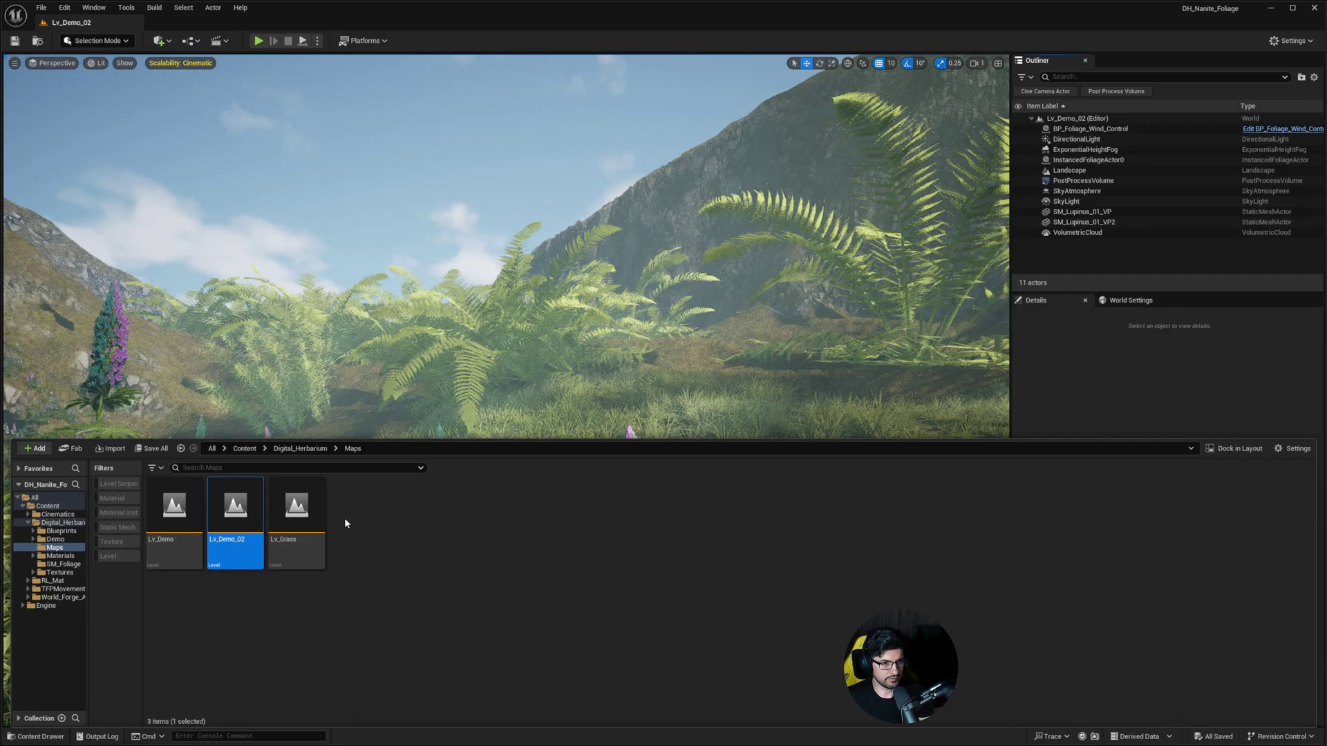
# Step: Play the level and walk among the lupins, ferns and grass to examine how the foliage looks and moves
pyautogui.moveTo(415, 345); pyautogui.dragTo(773, 507, button='right')
pyautogui.press('w')
pyautogui.scroll(1, 550, 411)
pyautogui.press('w')
pyautogui.moveTo(733, 452); pyautogui.dragTo(733, 452, button='right')
pyautogui.moveTo(662, 501); pyautogui.dragTo(662, 501, button='right')
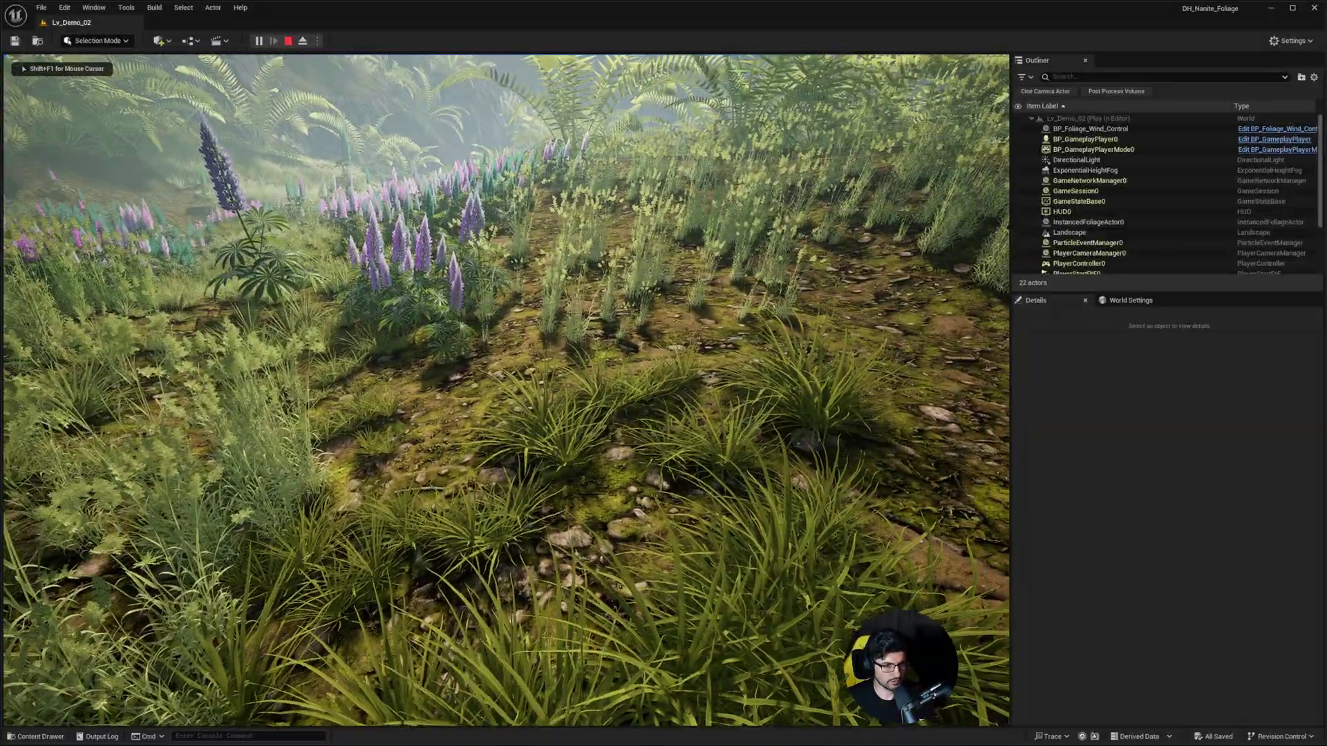
pyautogui.press('w')
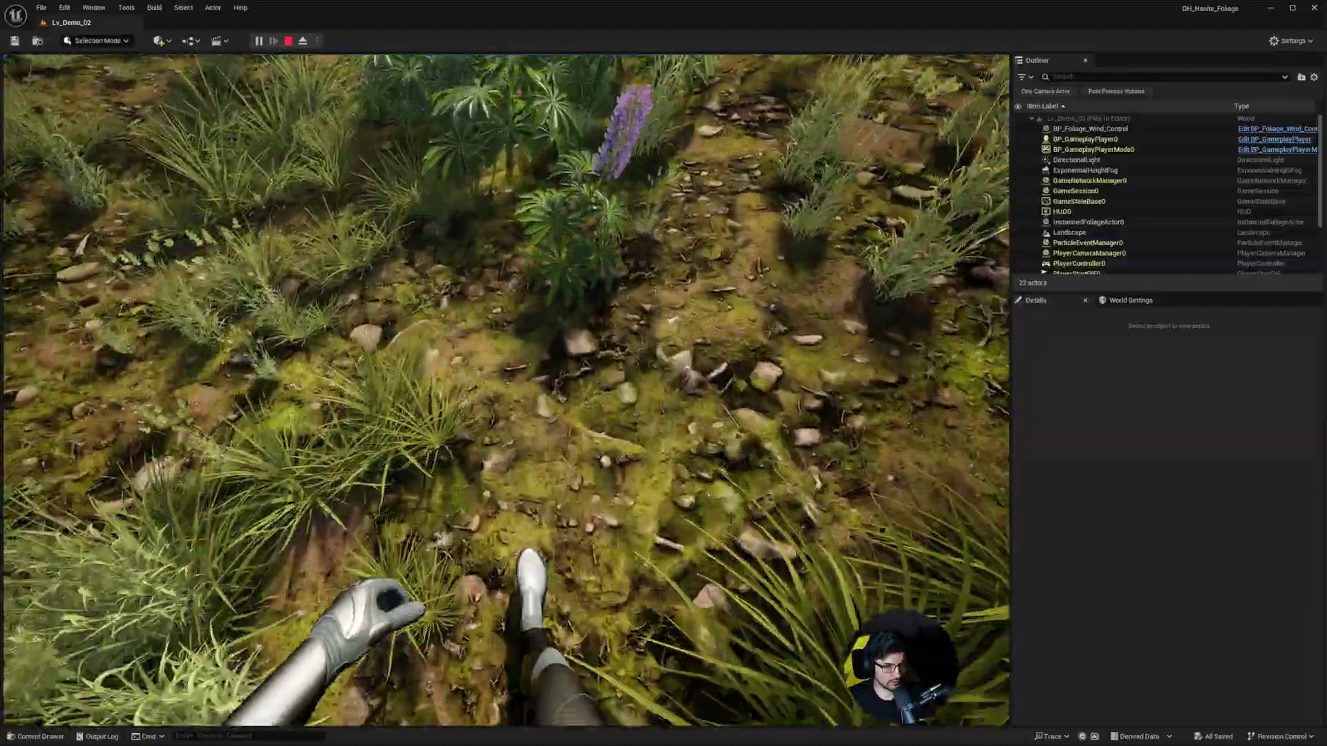
pyautogui.press('w')
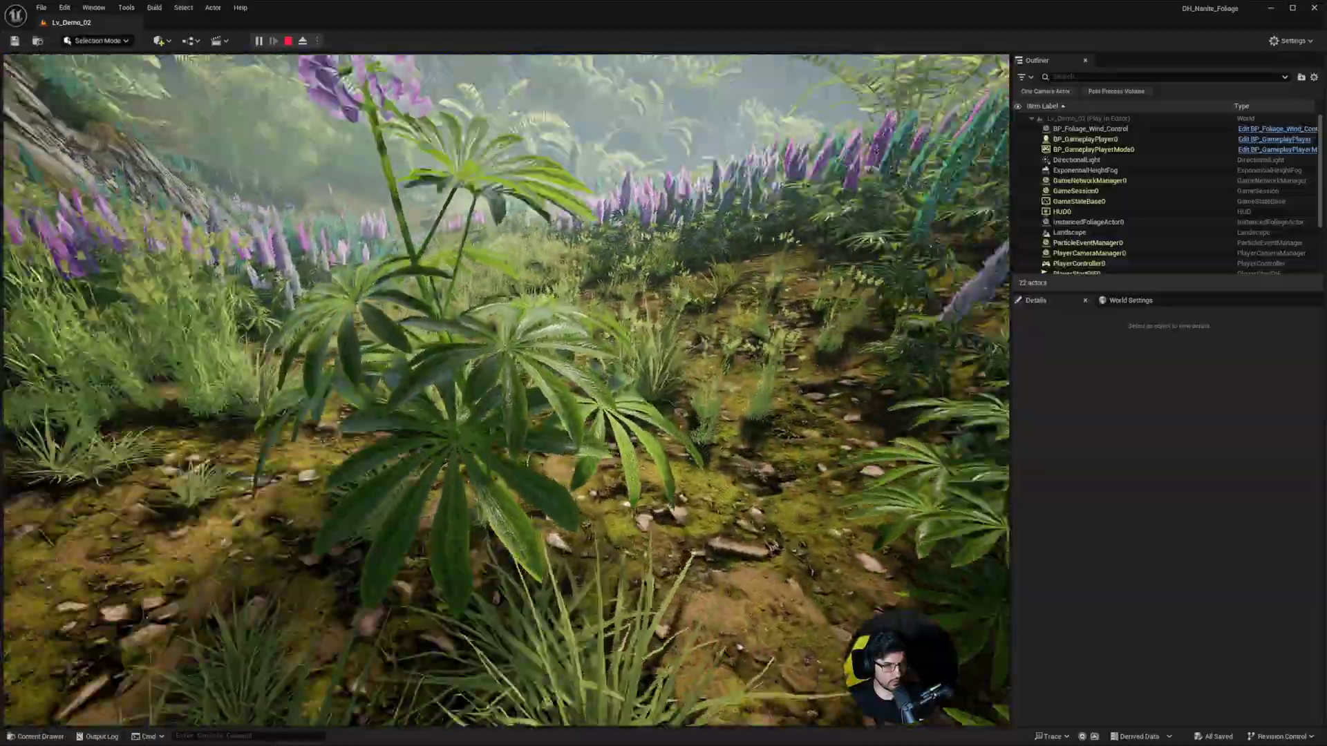
pyautogui.press('w')
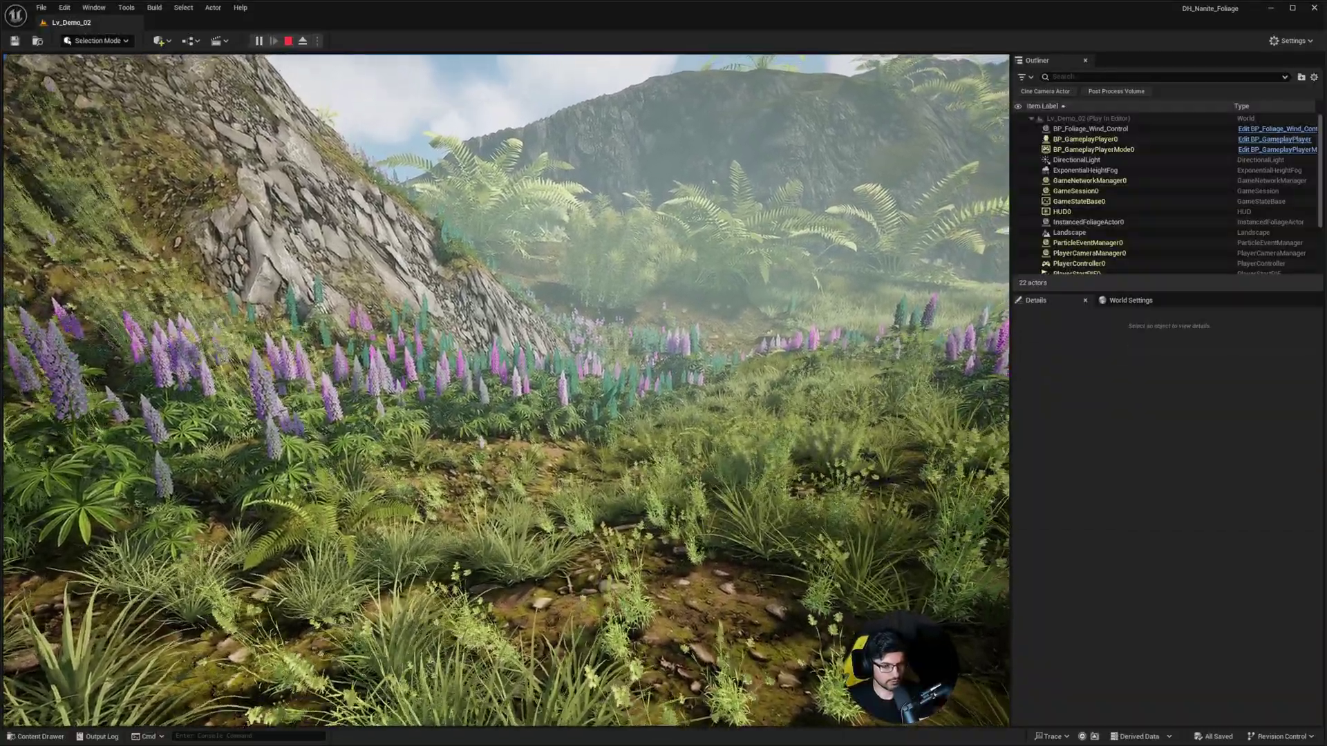
# Step: Reset BP_Foliage_Wind_Control's trample intensity to 20, radius contrast to 150, radius to 500 and interaction intensity to 10, and set wind intensity to 3
pyautogui.click(1090, 130)
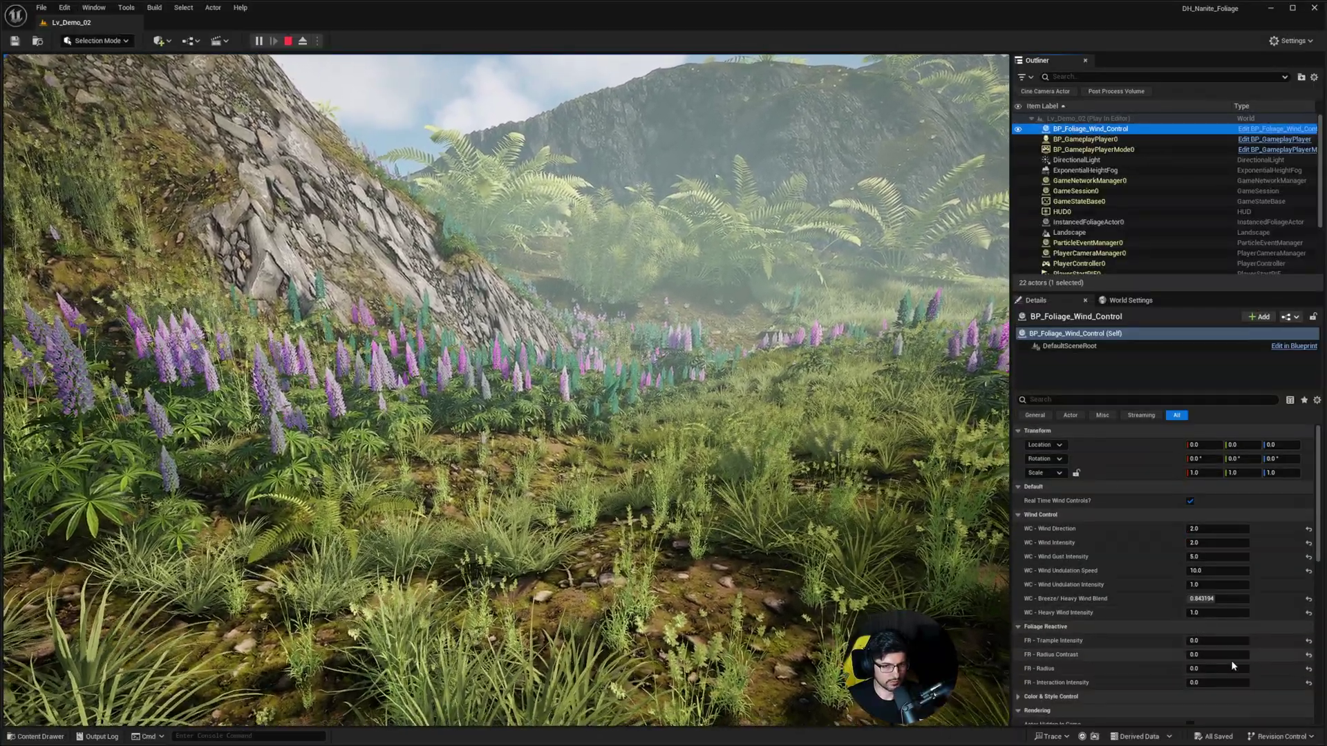
pyautogui.click(1308, 642)
pyautogui.click(1309, 655)
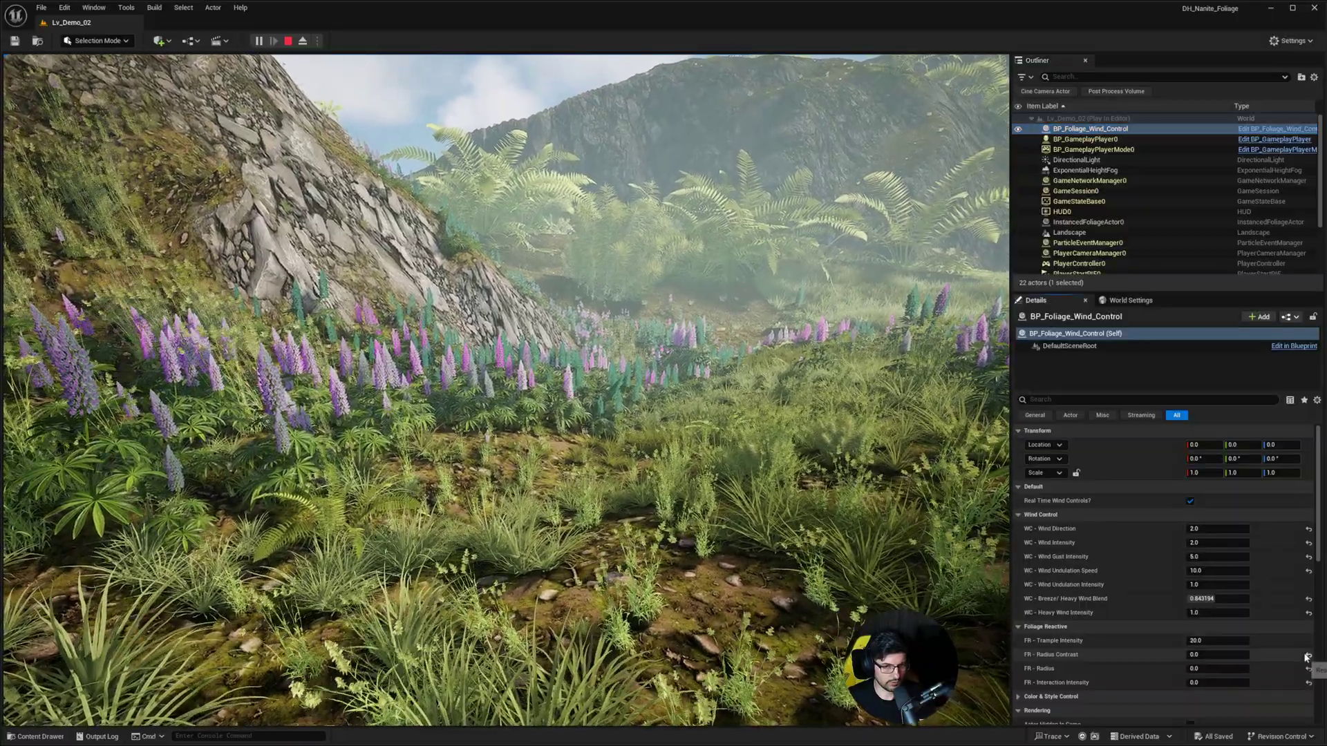
pyautogui.click(1308, 668)
pyautogui.click(1309, 683)
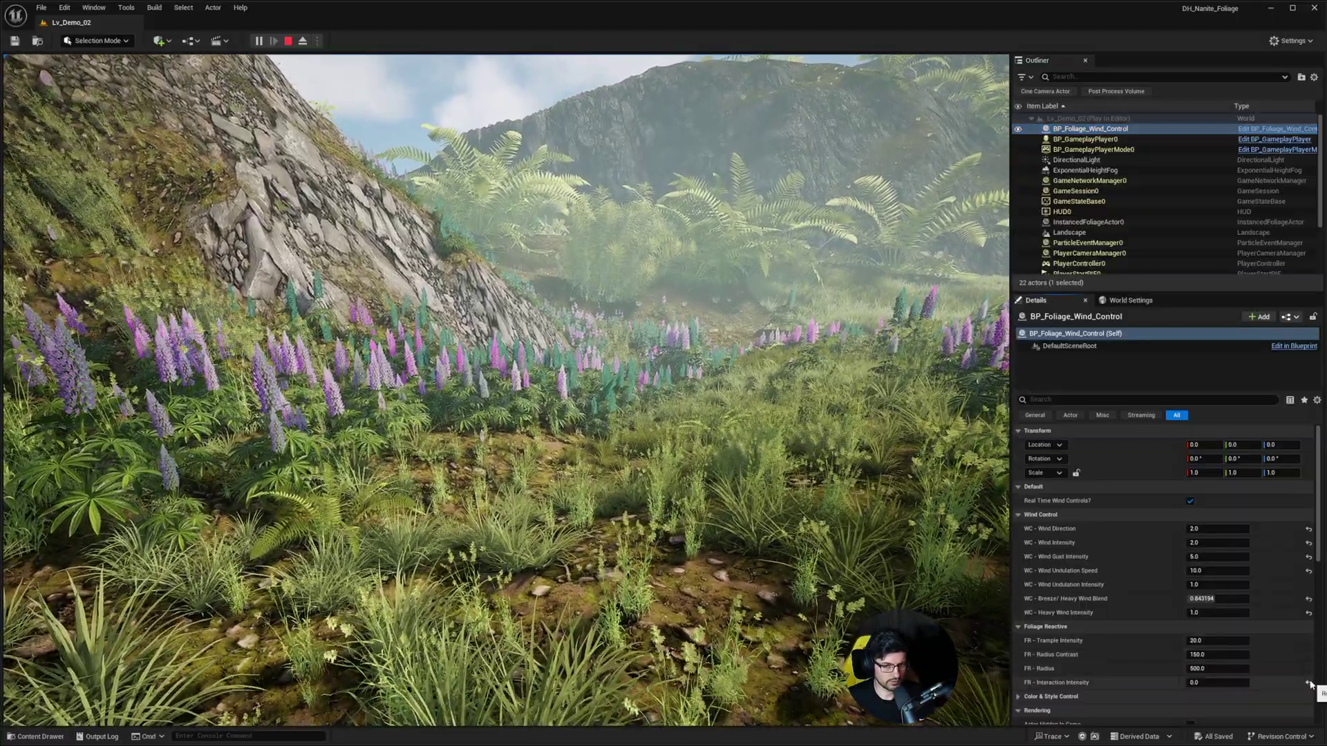
pyautogui.moveTo(1195, 543); pyautogui.dragTo(1204, 548)
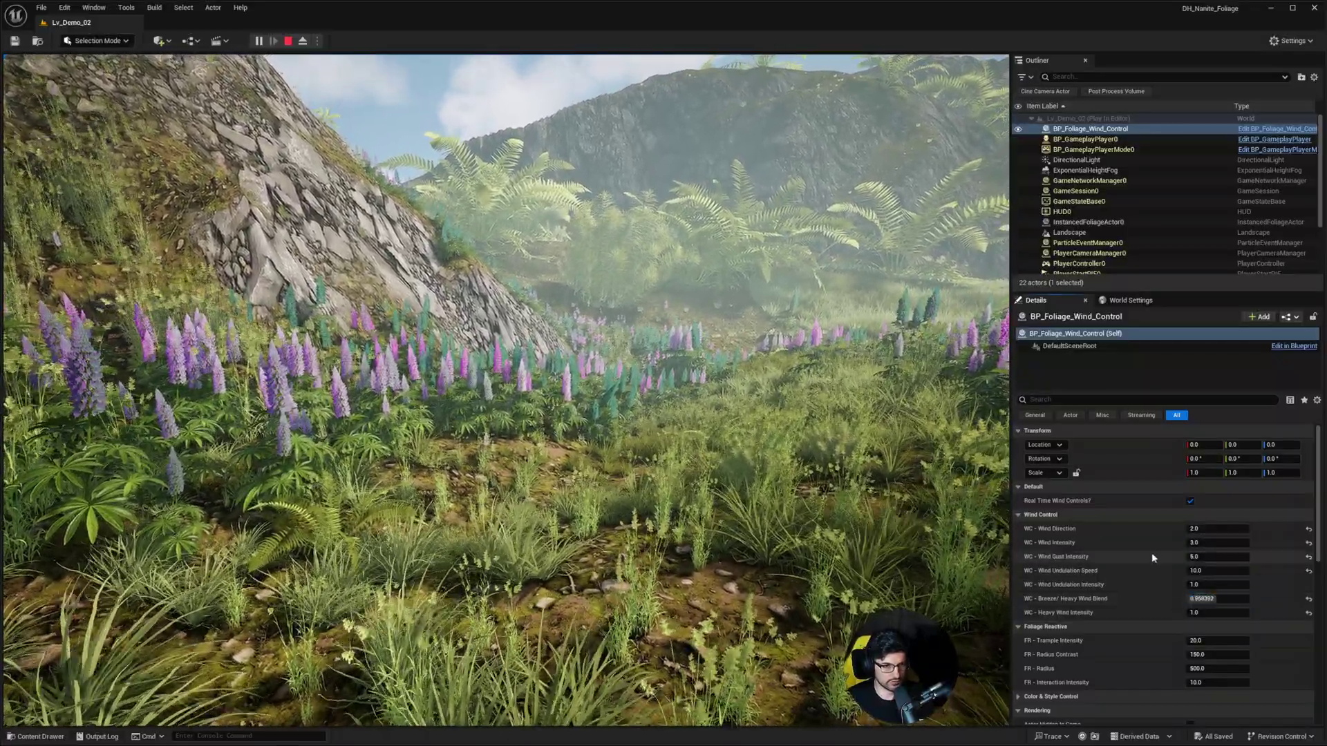
# Step: Walk through the grass and lupins in the running level to examine how the plants react to the character and wind
pyautogui.press('w')
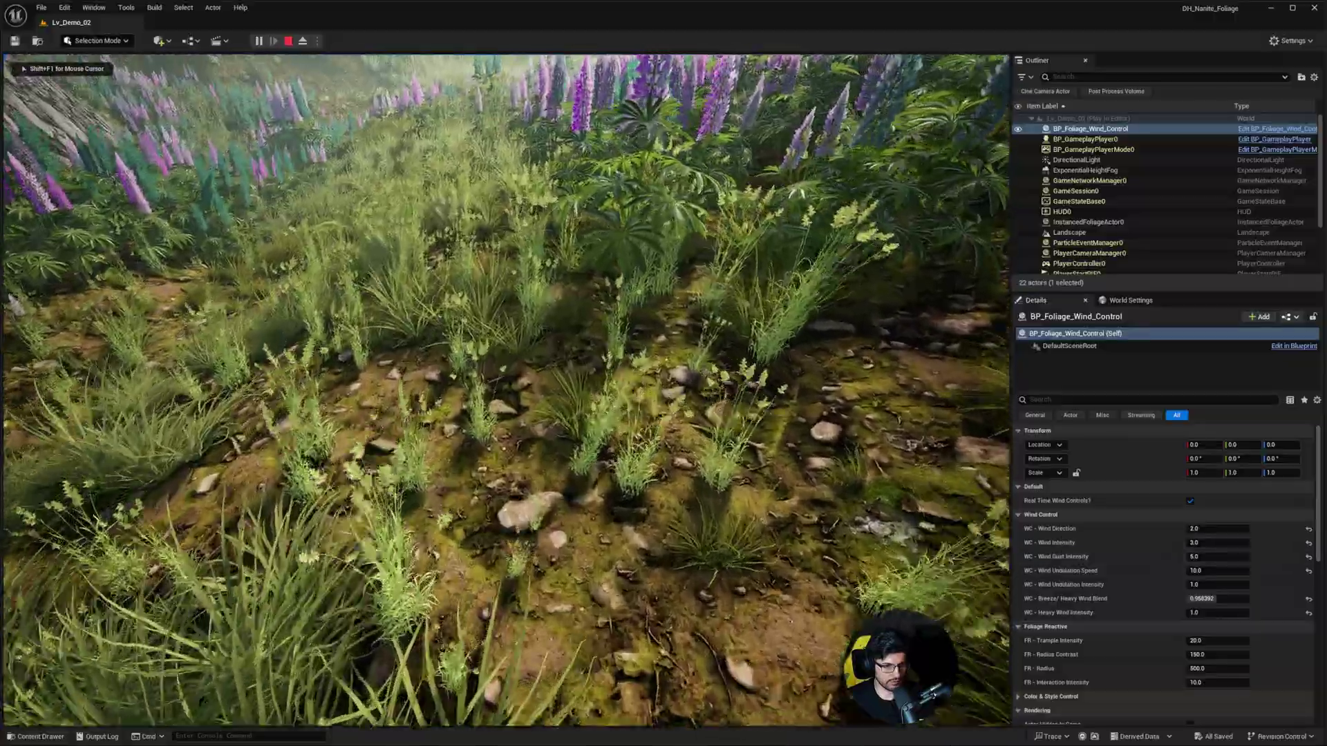
pyautogui.press('w')
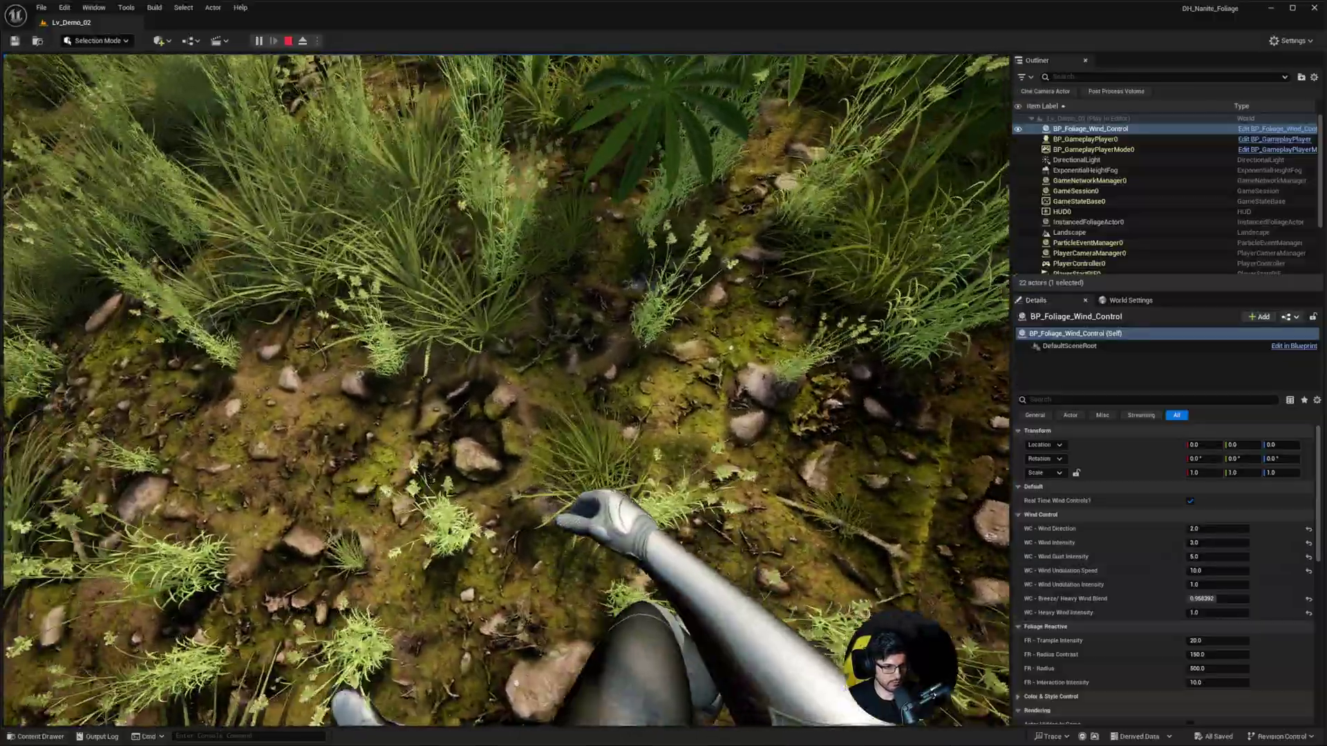
pyautogui.press('w')
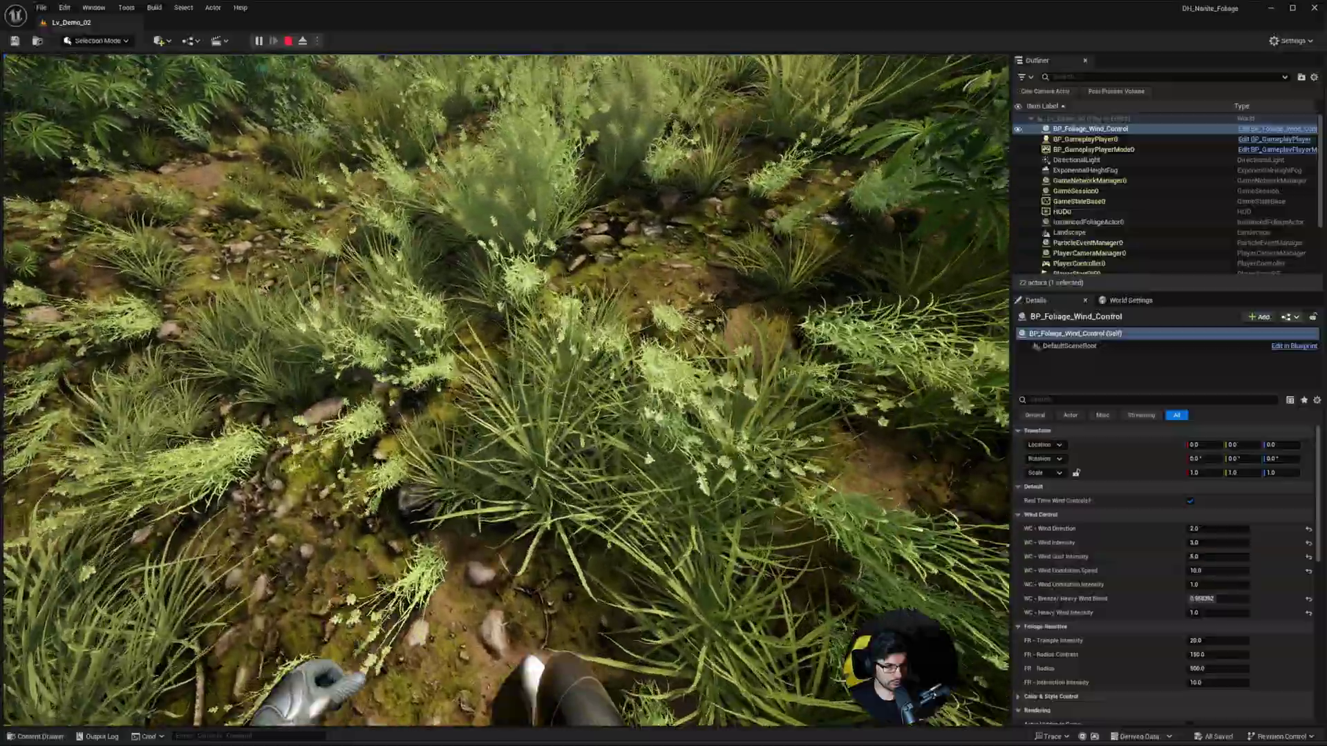
pyautogui.press('w')
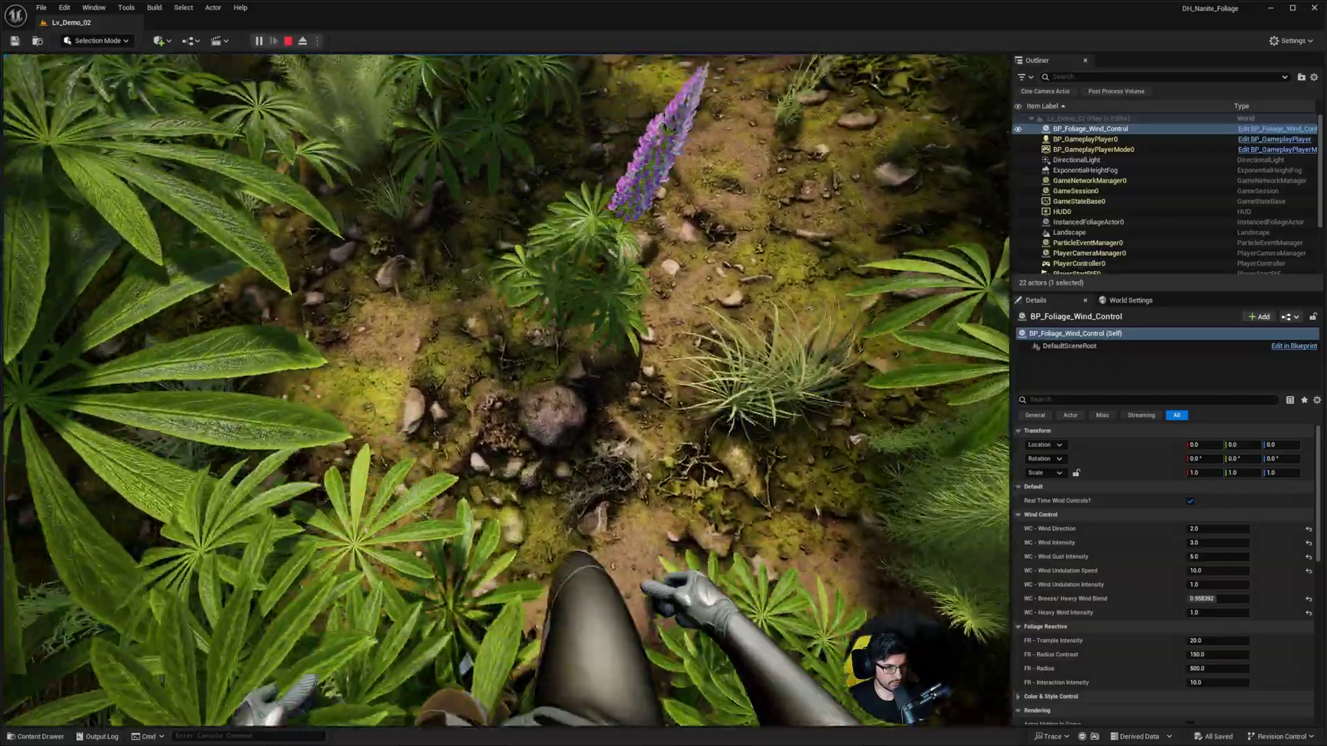
pyautogui.press('w')
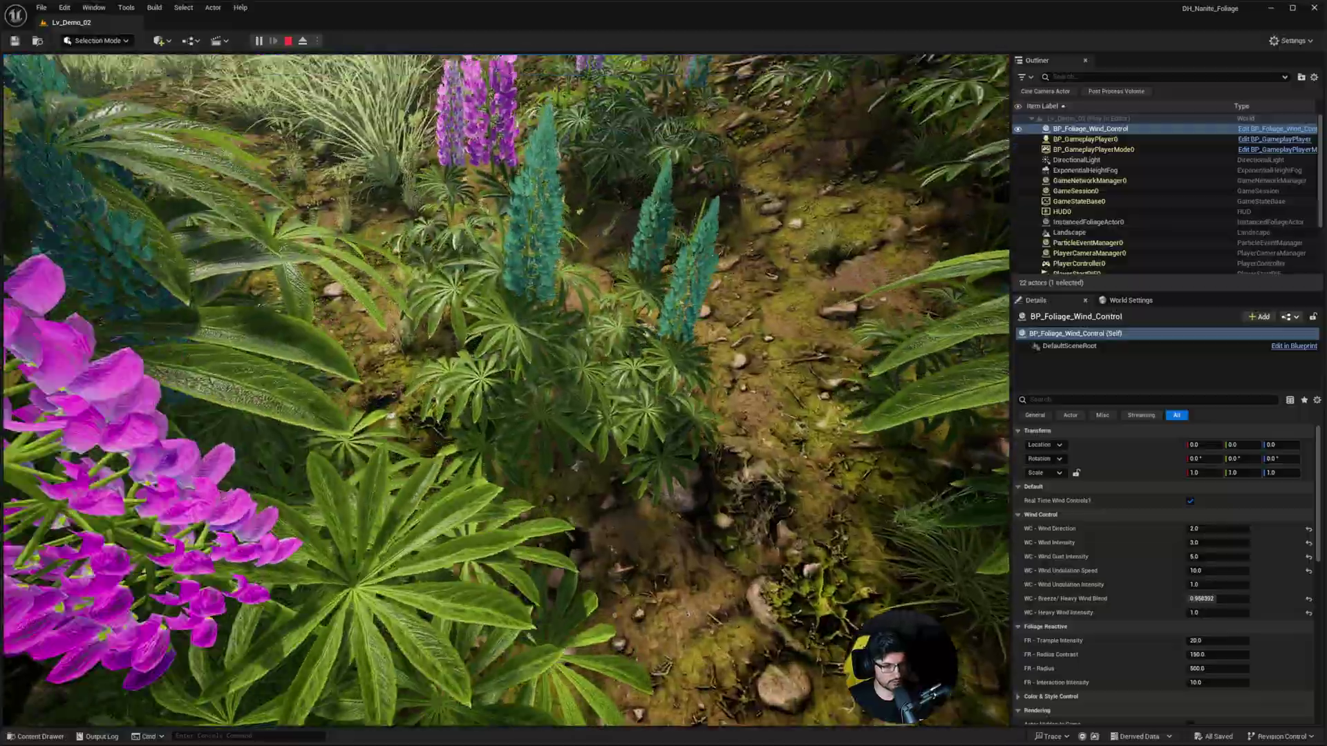
pyautogui.press('w')
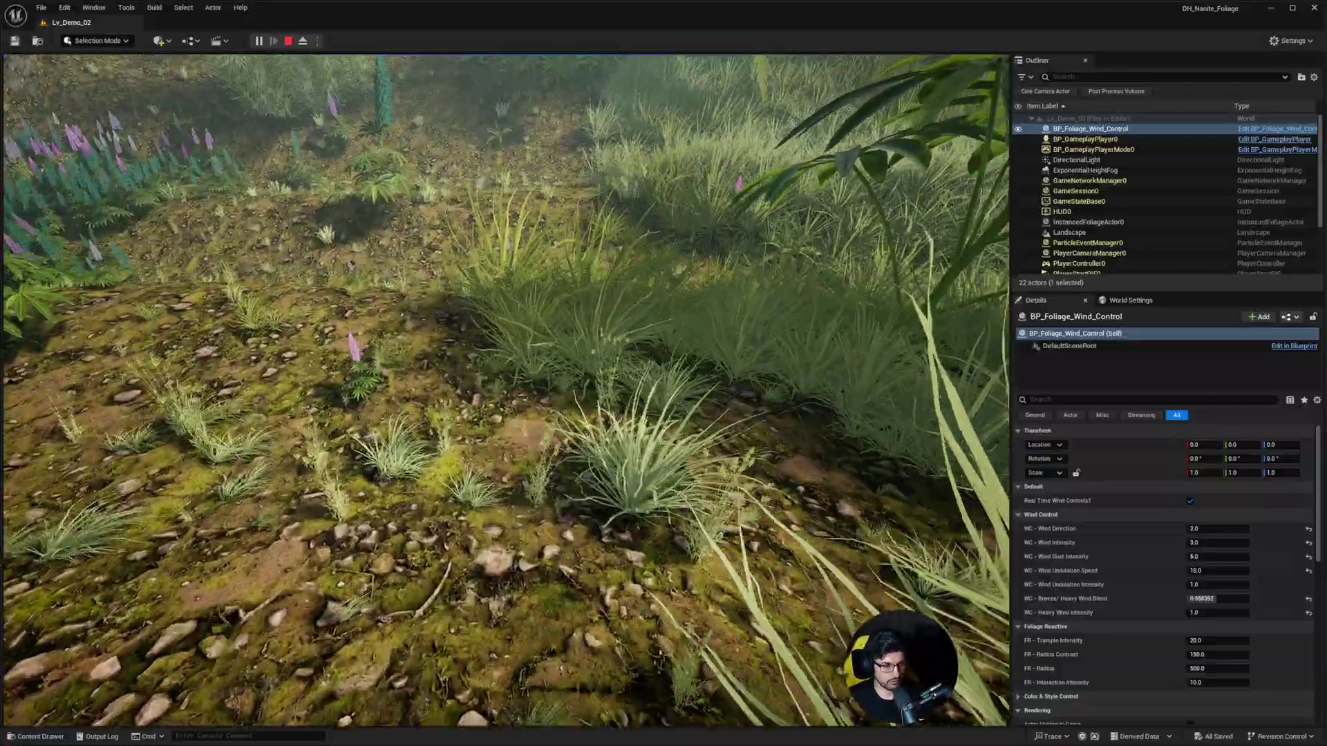
pyautogui.press('w')
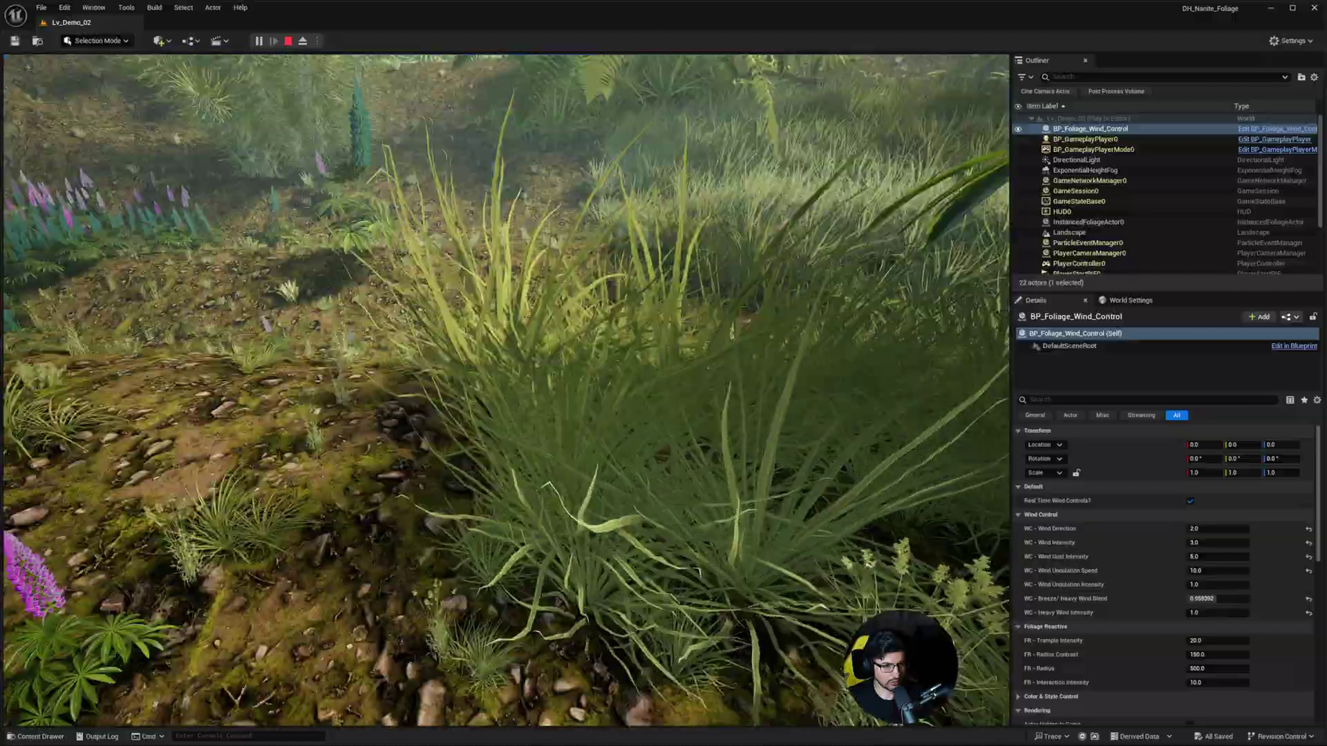
pyautogui.press('w')
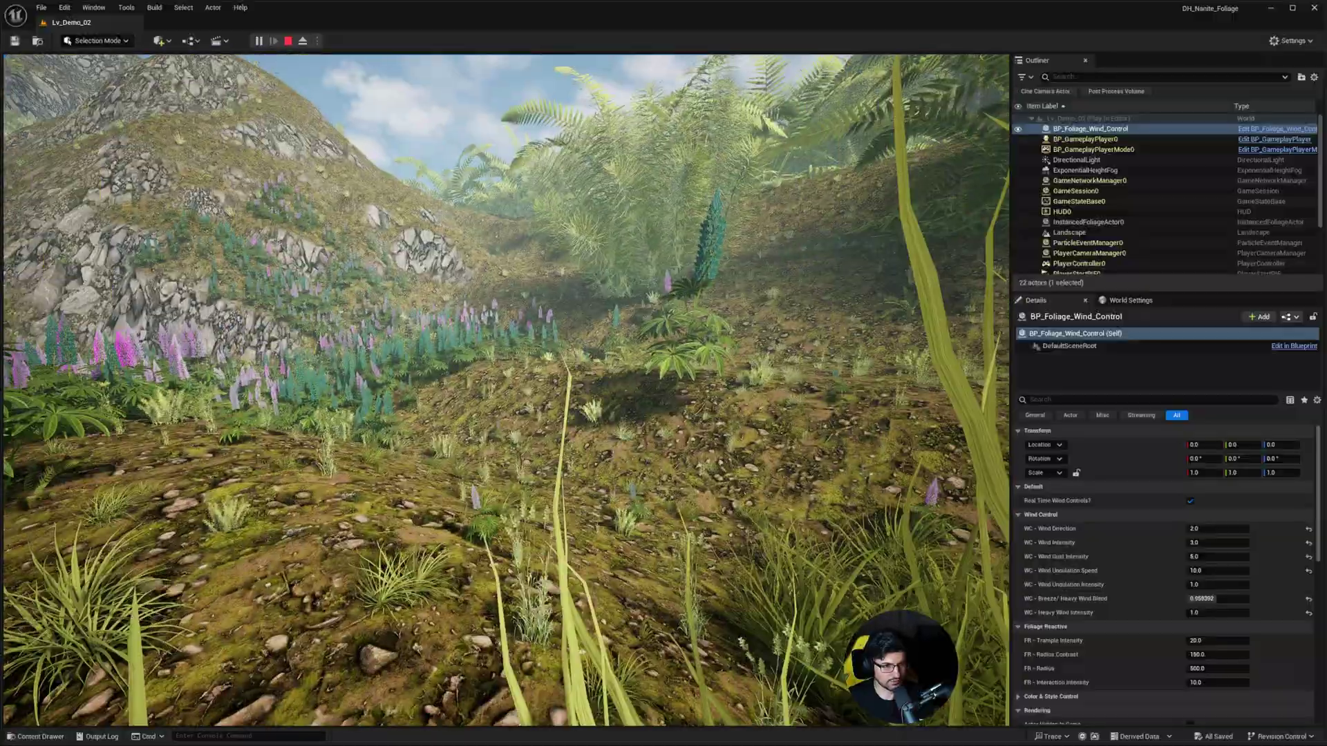
pyautogui.press('w')
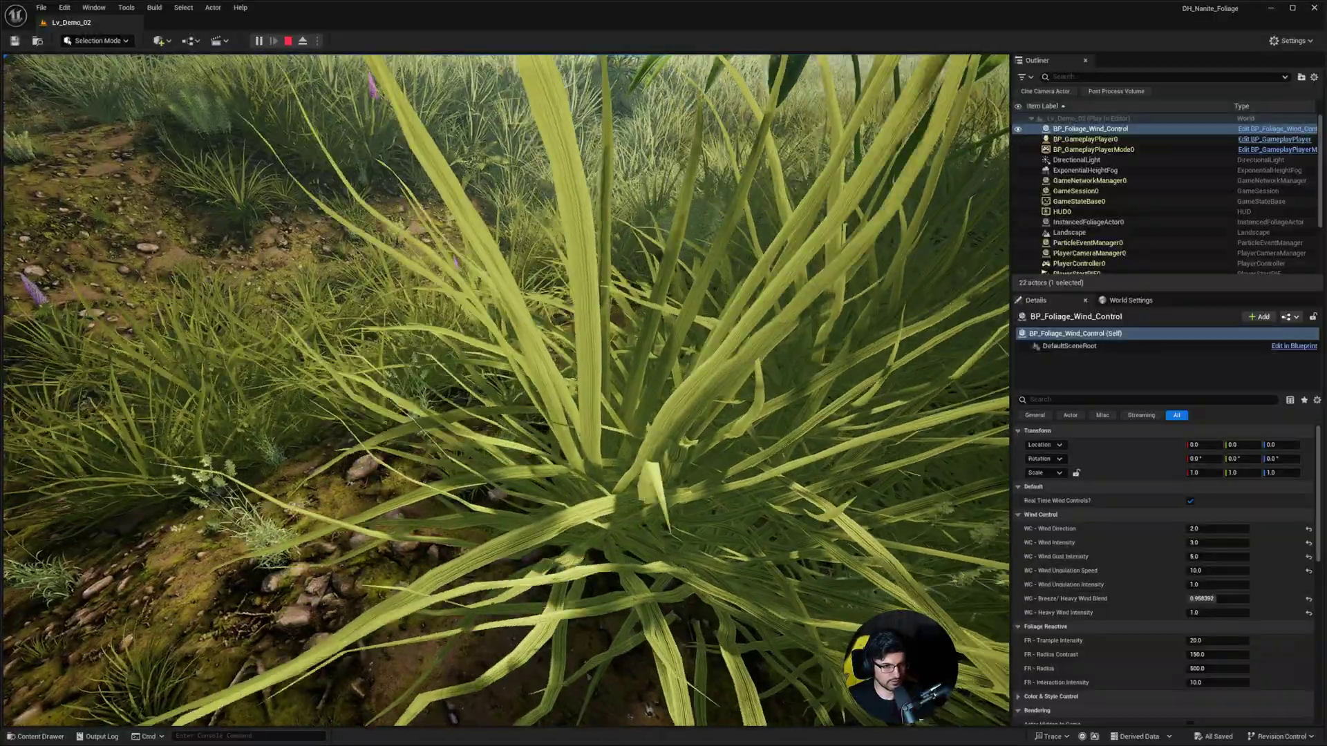
# Step: Reset the wind intensity to 1, undulation speed to 4 and breeze/heavy wind blend to 0.464, check the foliage and end the play session
pyautogui.hotkey('shift', 'F1')
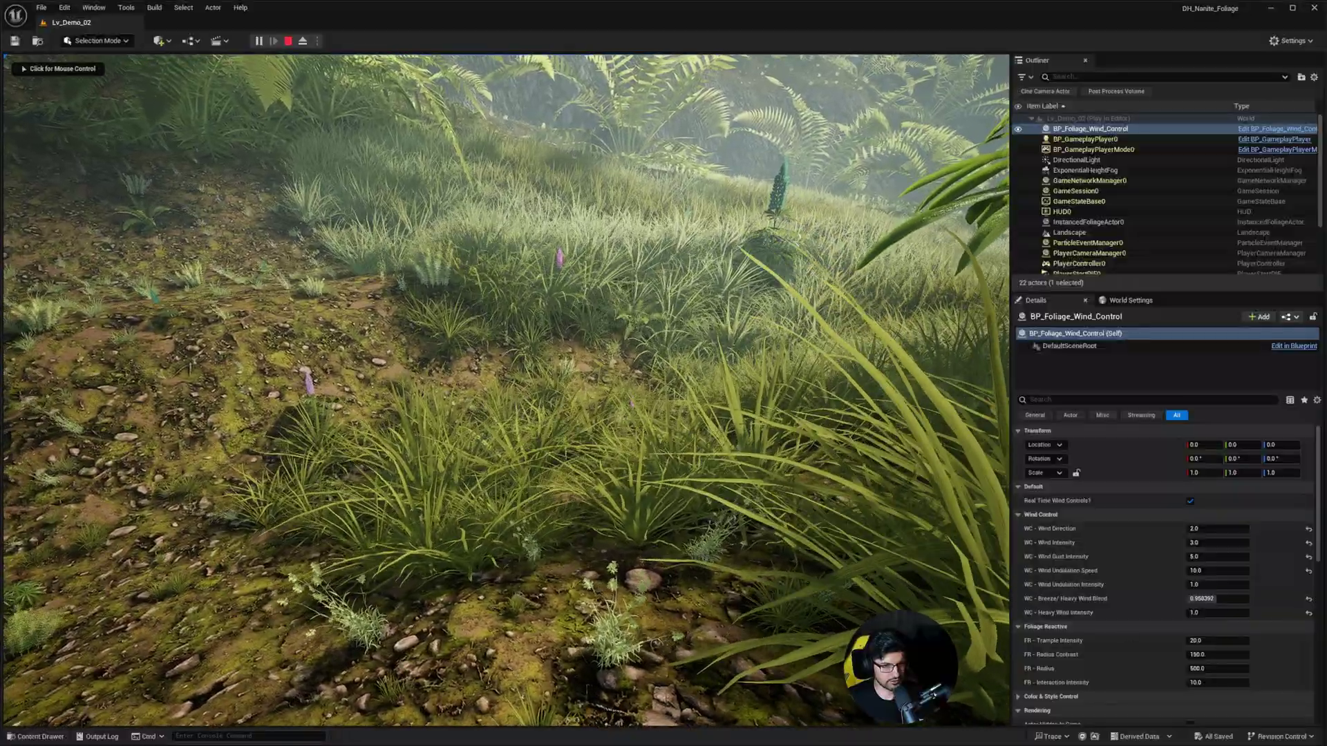
pyautogui.click(1309, 572)
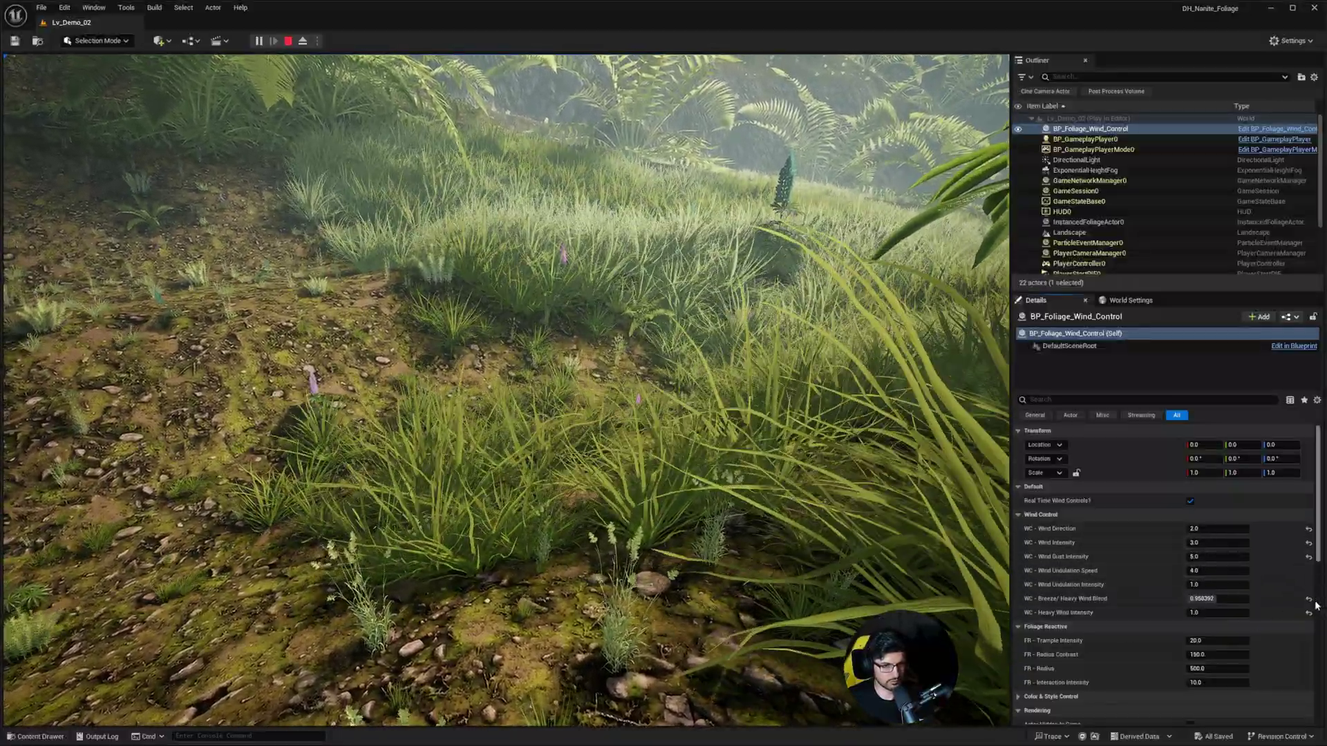
pyautogui.click(1308, 600)
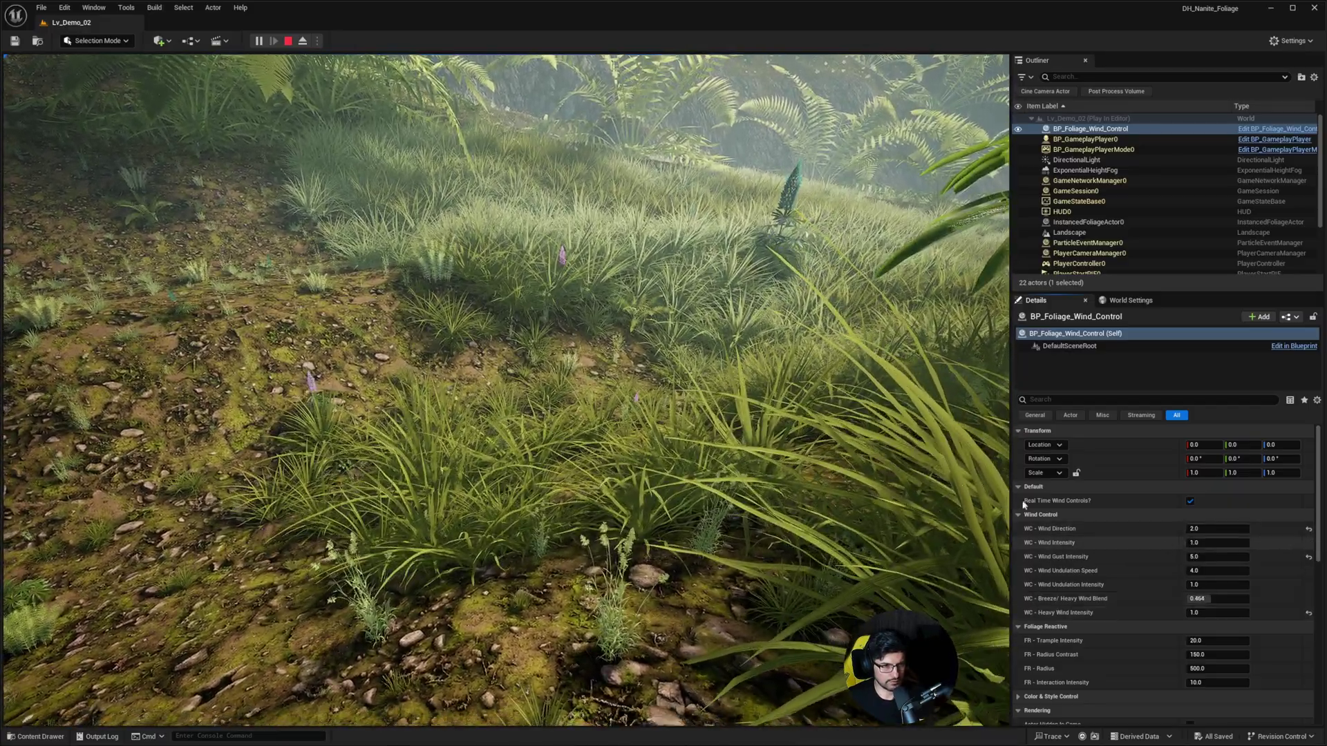
pyautogui.click(919, 487)
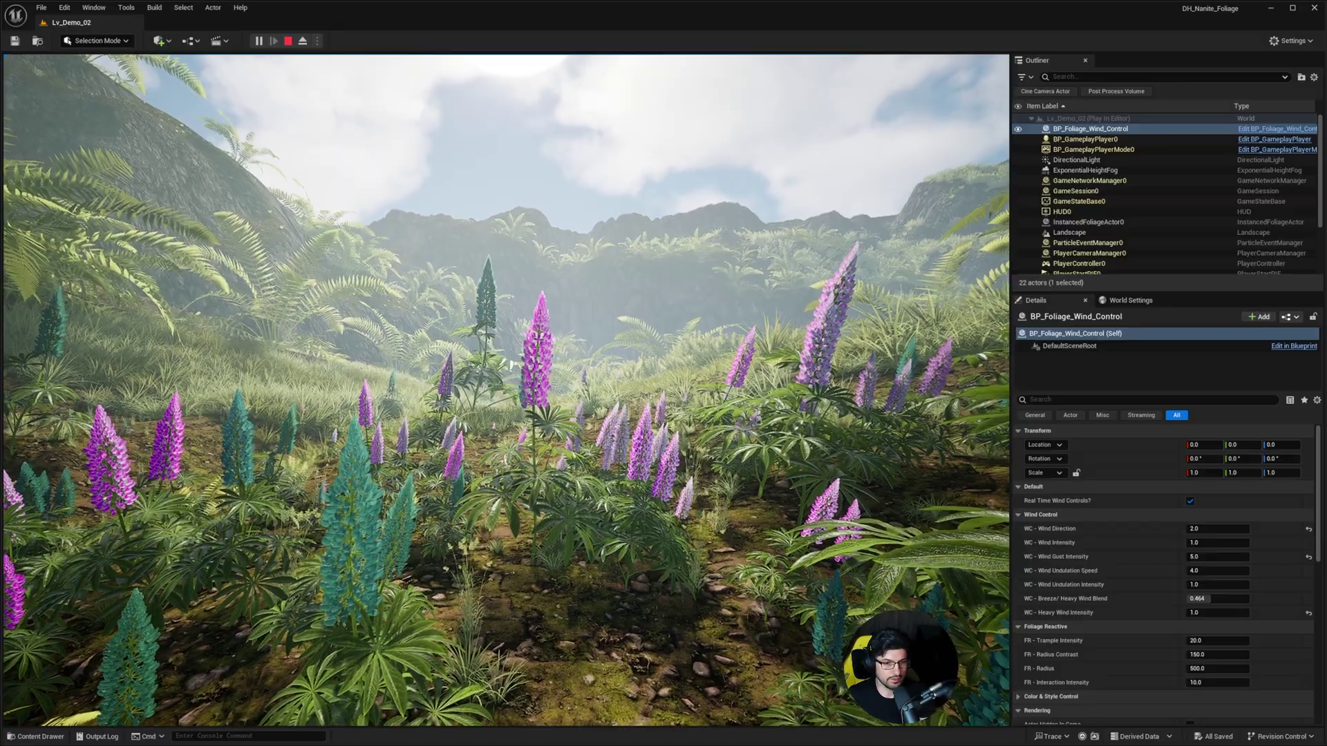
pyautogui.press('Escape')
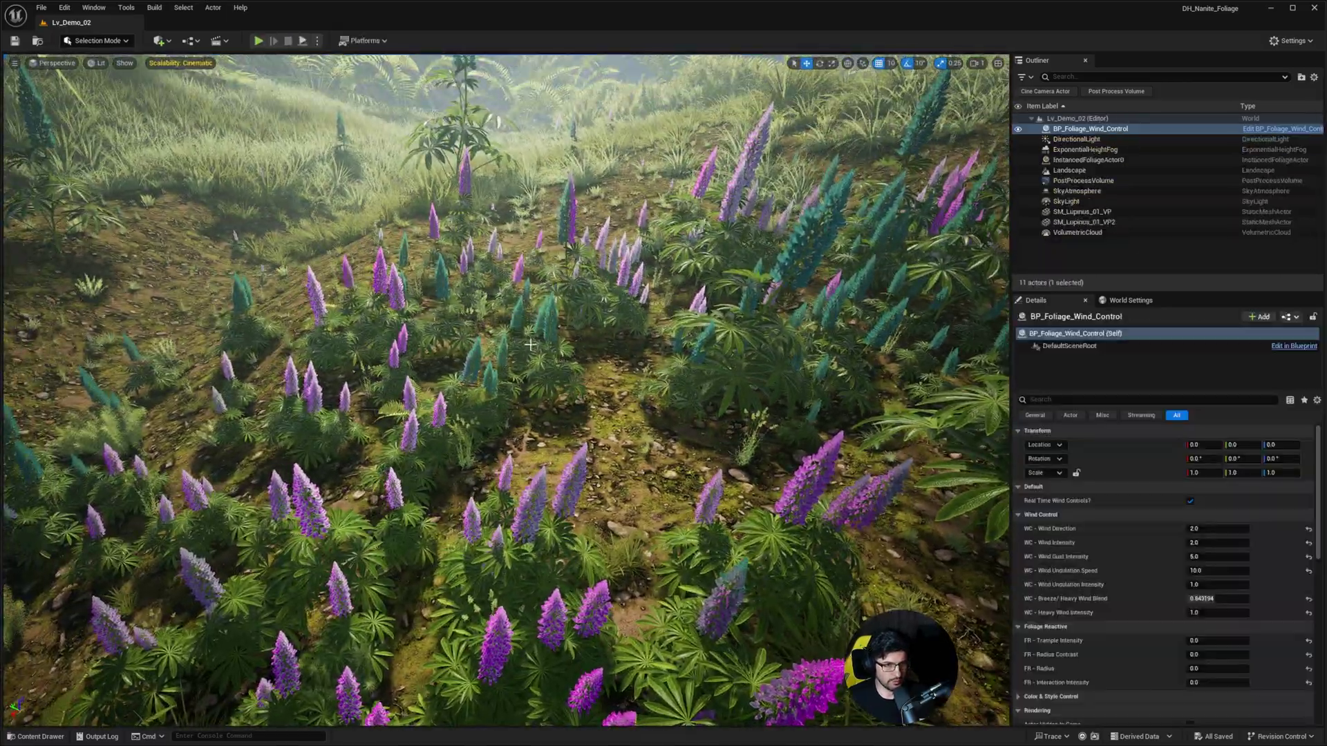
# Step: Open the SM_Lupinus_01_VP mesh from the SM_Foliage folder, and open the flower material instance assigned to its Element 1
pyautogui.moveTo(307, 305); pyautogui.dragTo(269, 266, button='right')
pyautogui.hotkey('ctrl', 'space')
pyautogui.click(300, 448)
pyautogui.doubleClick(415, 515)
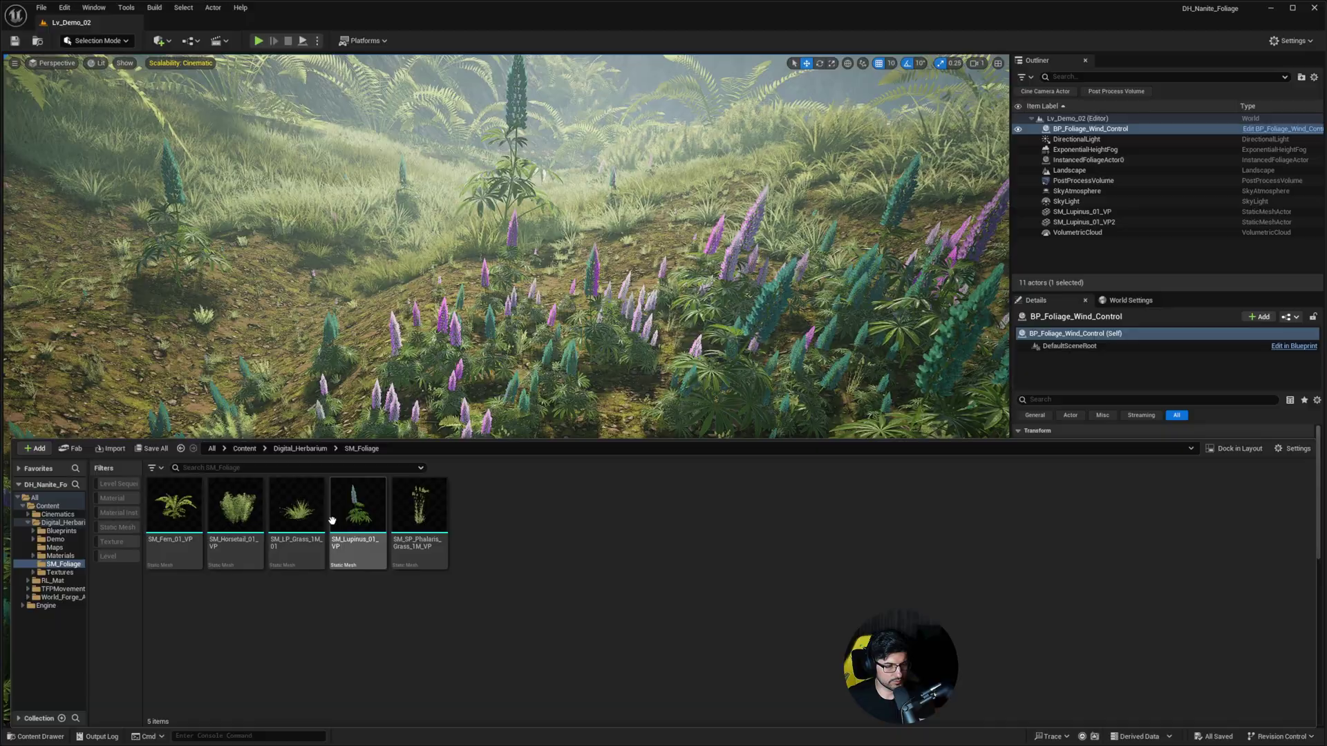
pyautogui.click(355, 531)
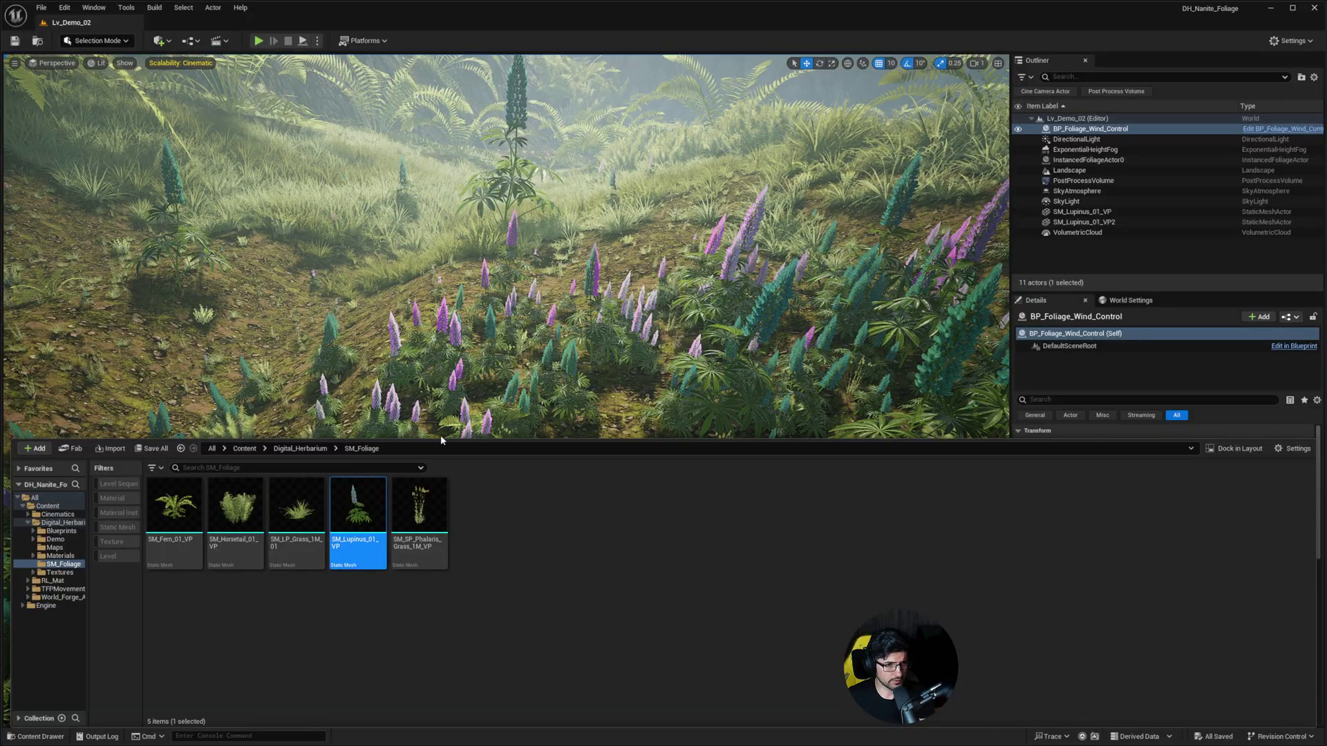
pyautogui.moveTo(1052, 130); pyautogui.dragTo(979, 121)
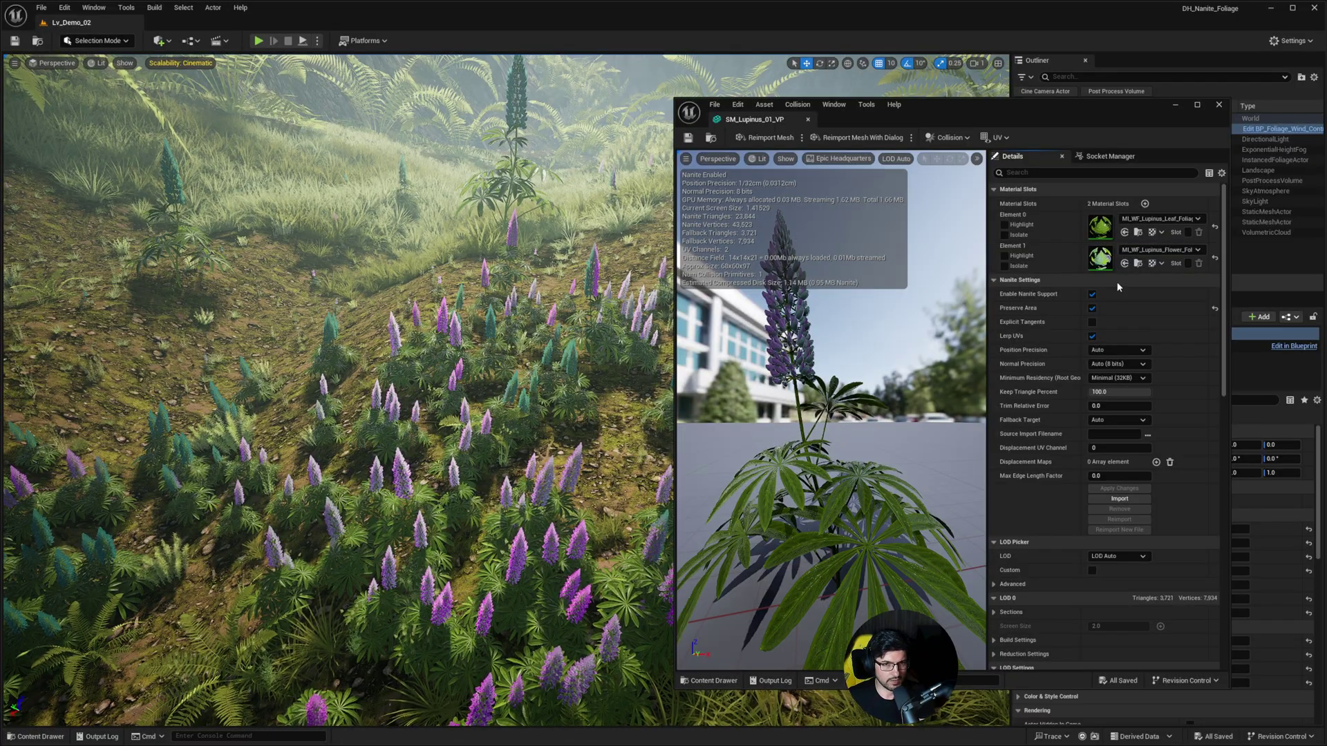
pyautogui.doubleClick(1100, 261)
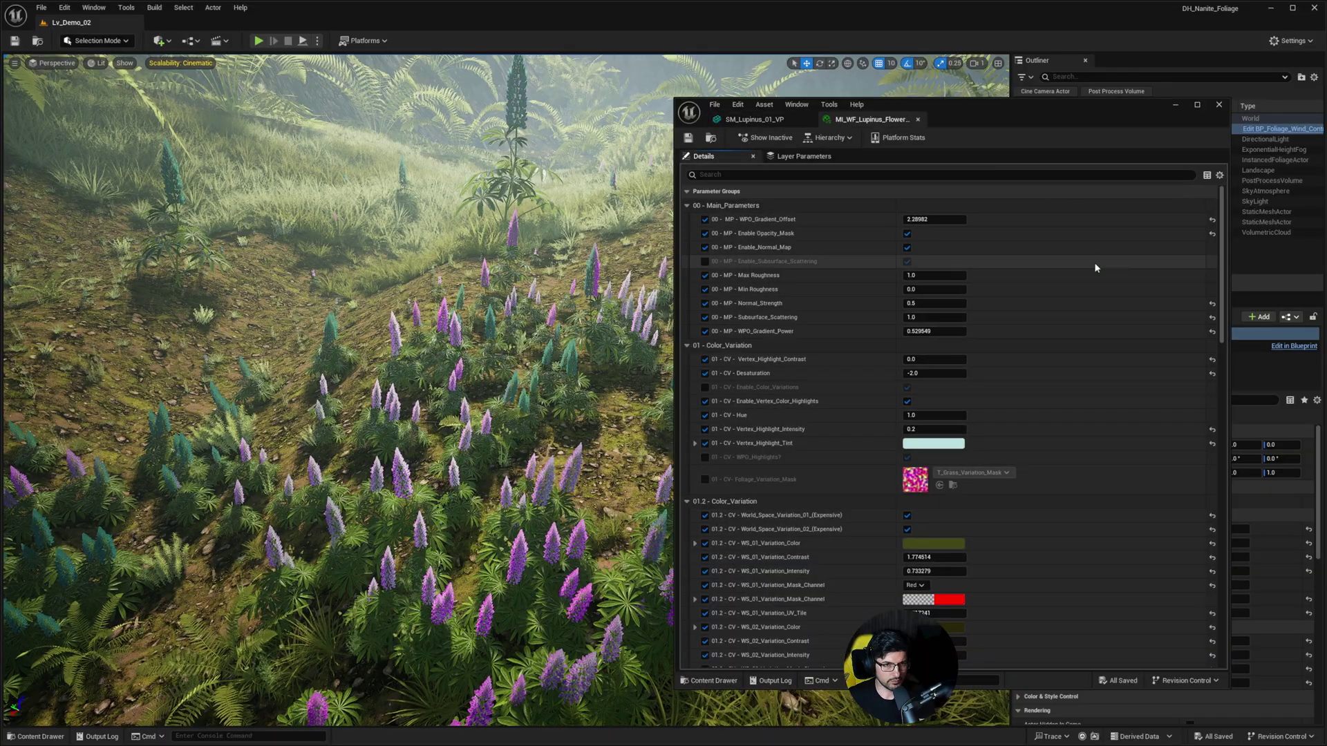
pyautogui.moveTo(1221, 271); pyautogui.dragTo(1252, 224)
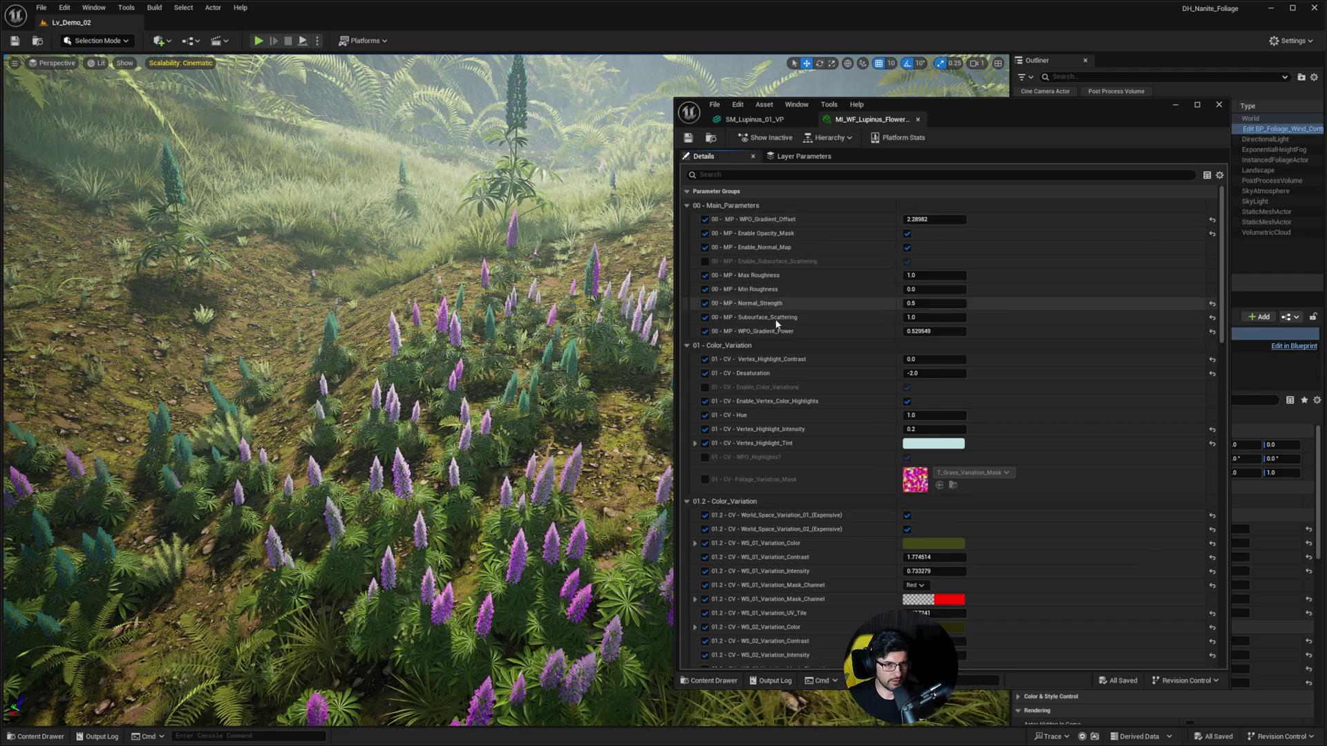
# Step: With the purple lupins in view, try the flower material's Subsurface_Scattering at 0 and set it to -1
pyautogui.press('w')
pyautogui.moveTo(553, 346)
pyautogui.mouseDown(button='right')
pyautogui.moveTo(542, 483)
pyautogui.moveTo(556, 345)
pyautogui.mouseUp(button='right')
pyautogui.scroll(-1, 553, 387)
pyautogui.press('a')
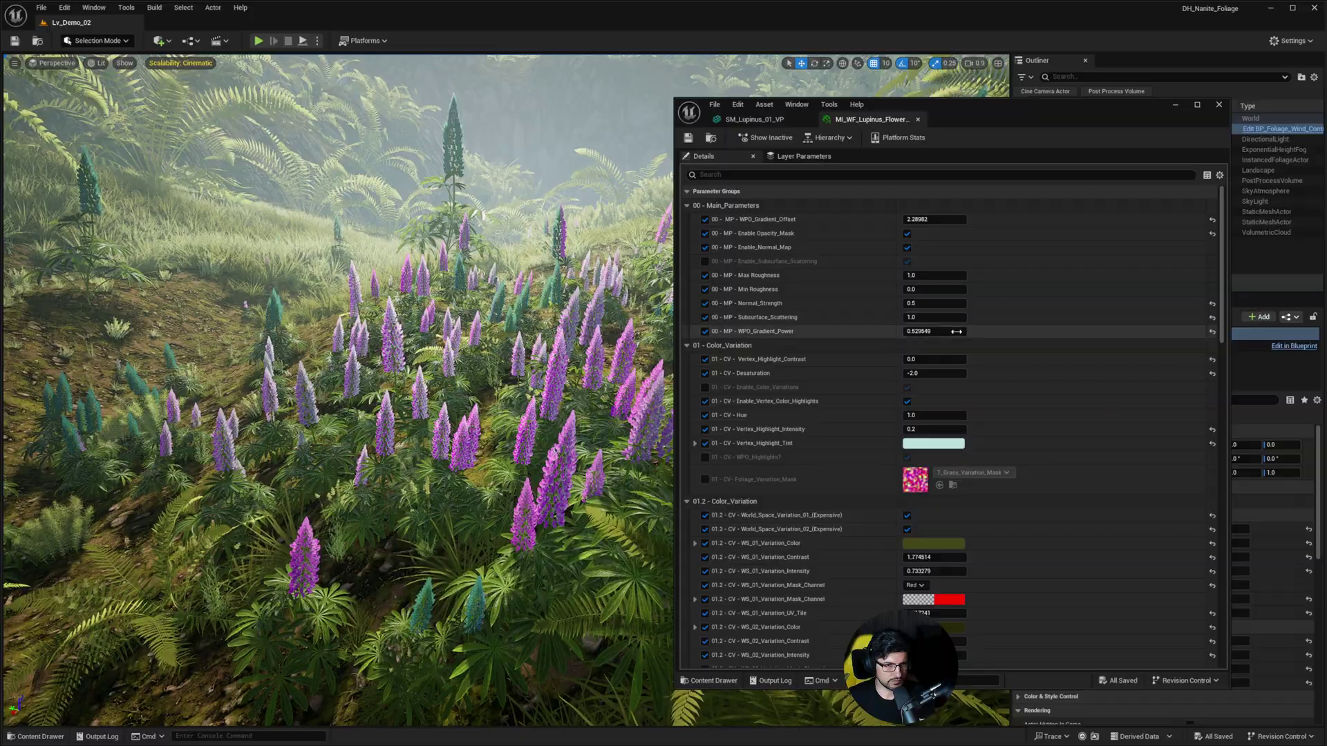
pyautogui.press('Return')
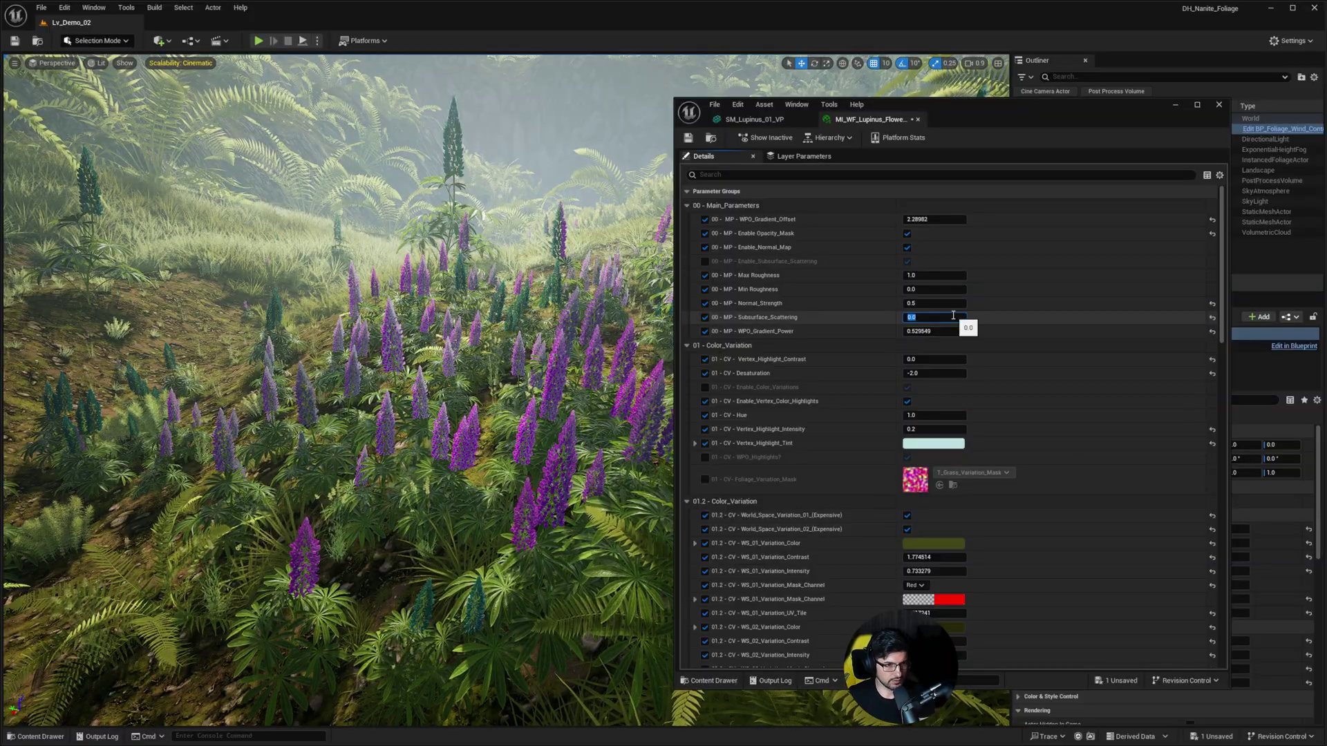
pyautogui.write('-1')
pyautogui.press('Return')
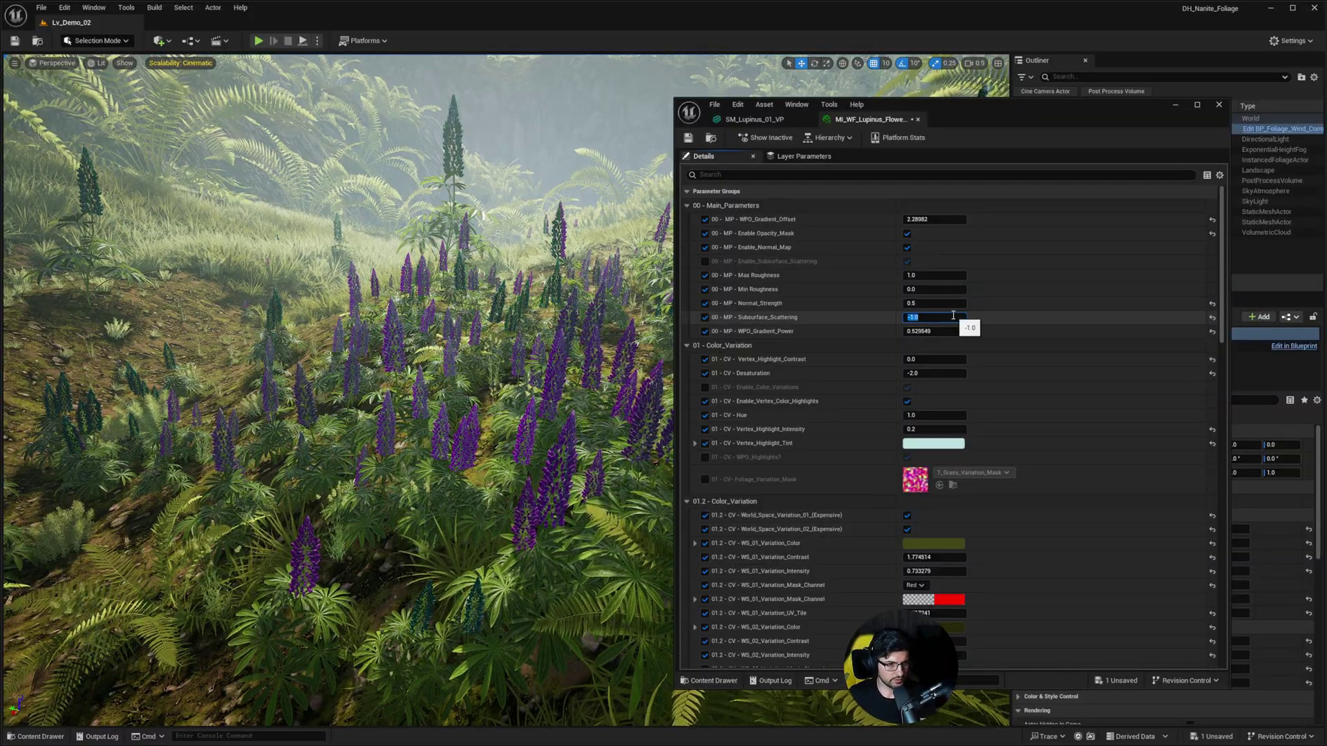
# Step: Try the flower material's Subsurface_Scattering at 5 and set it to 1
pyautogui.write('5')
pyautogui.press('Return')
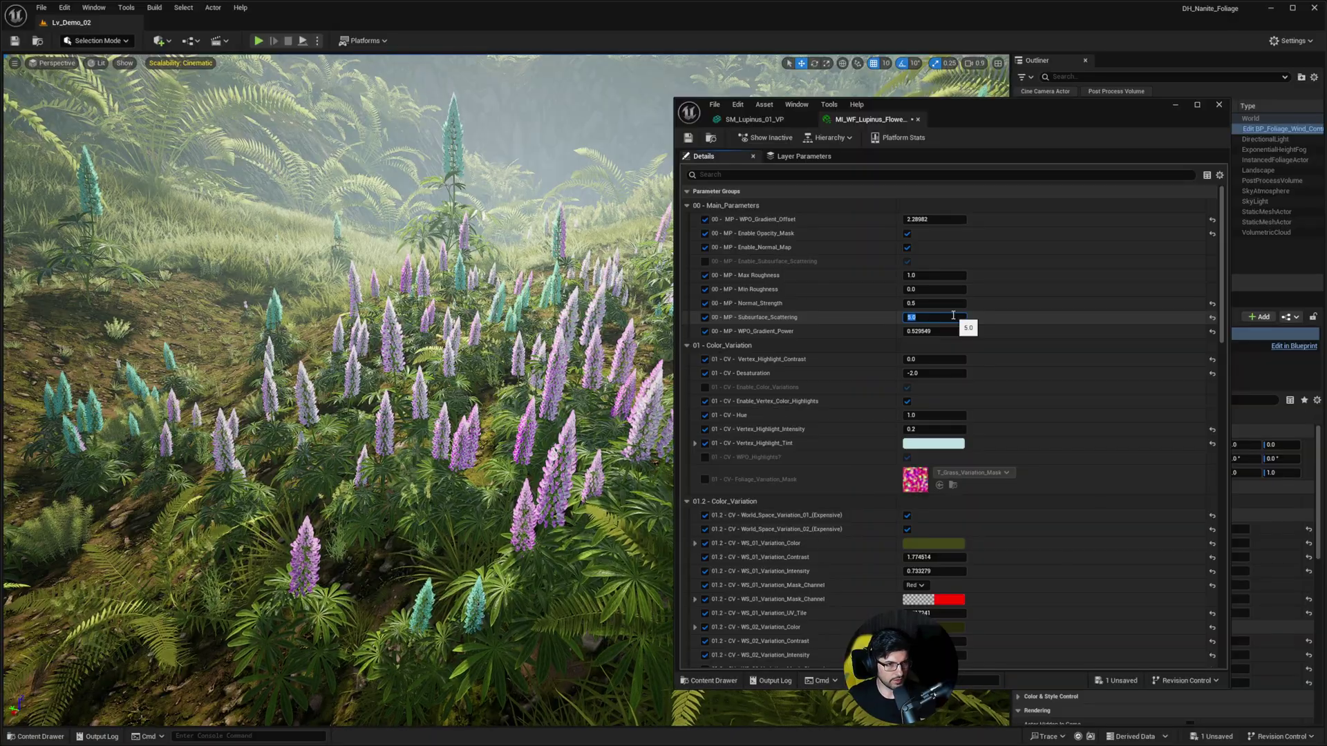
pyautogui.press('Return')
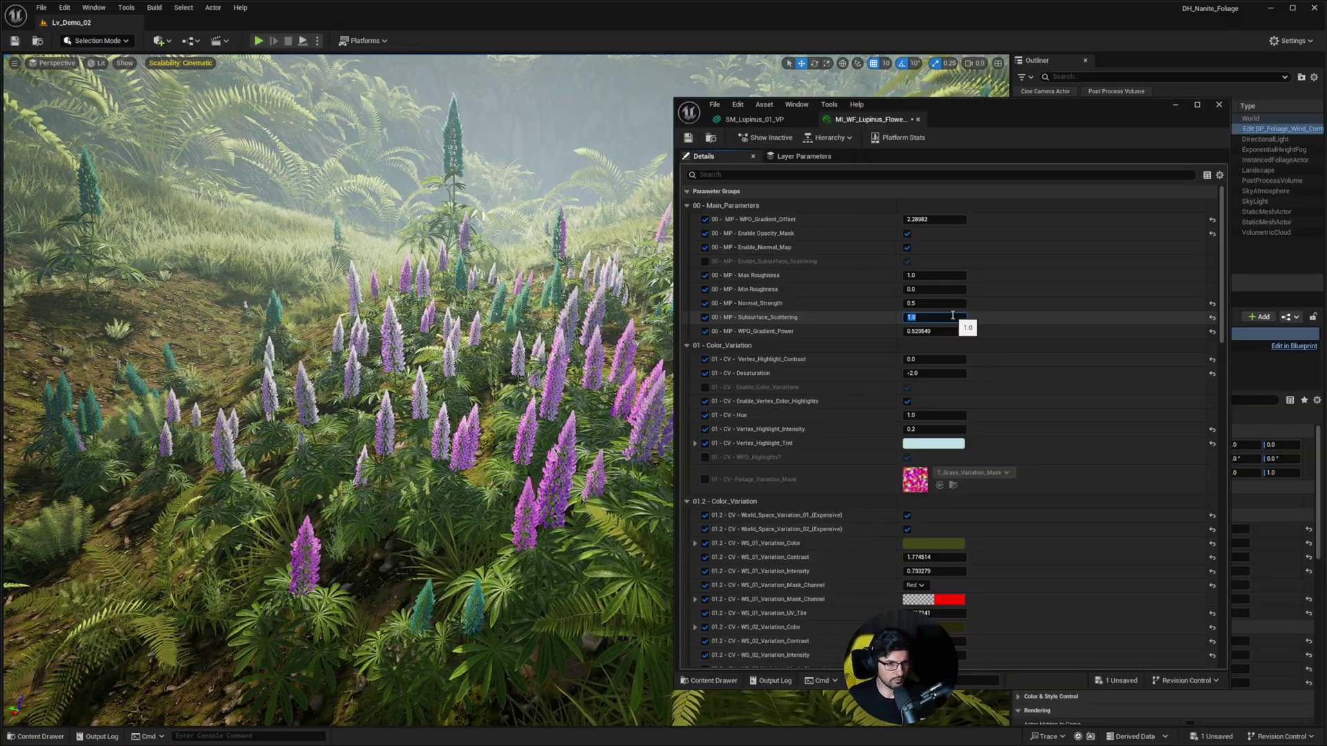
pyautogui.click(1009, 326)
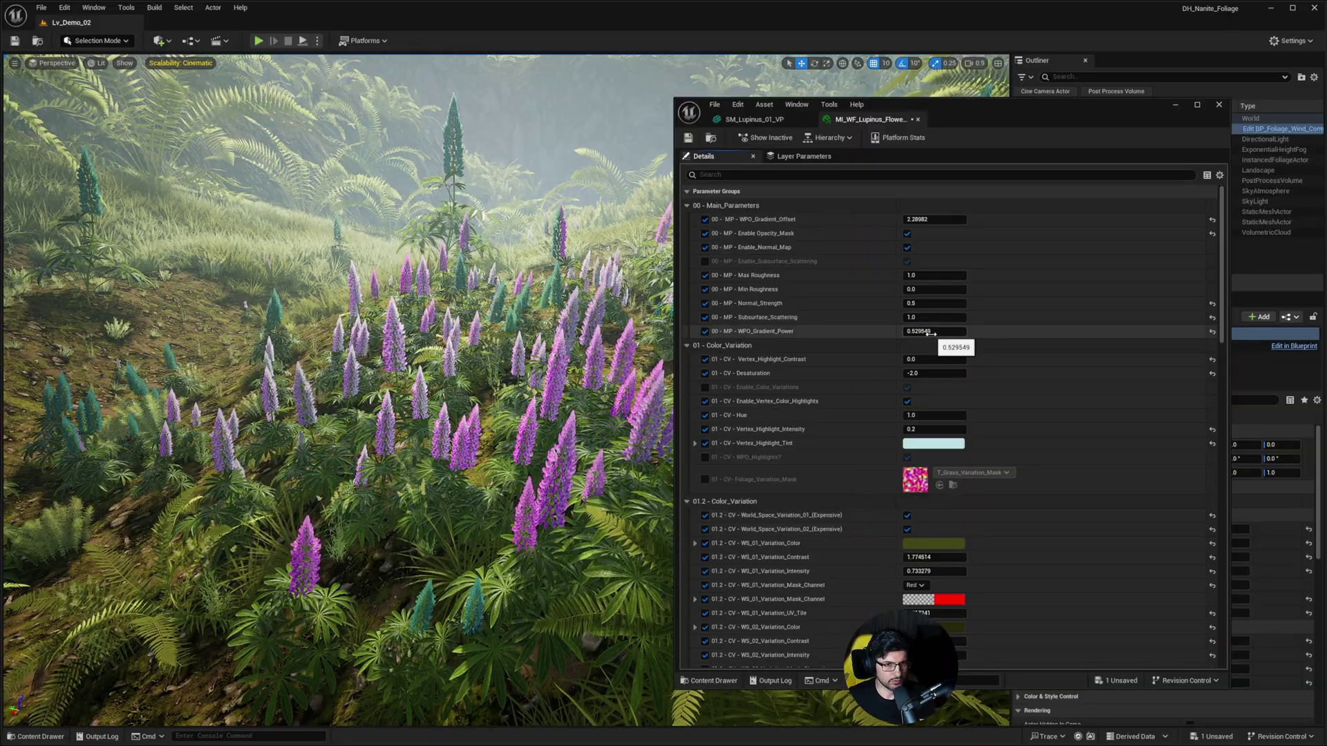
# Step: Try other values for the flower material's WPO_Gradient_Power, WPO_Gradient_Offset and Vertex_Highlight_Contrast
pyautogui.moveTo(935, 331)
pyautogui.mouseDown()
pyautogui.moveTo(981, 331)
pyautogui.moveTo(906, 331)
pyautogui.moveTo(954, 331)
pyautogui.mouseUp()
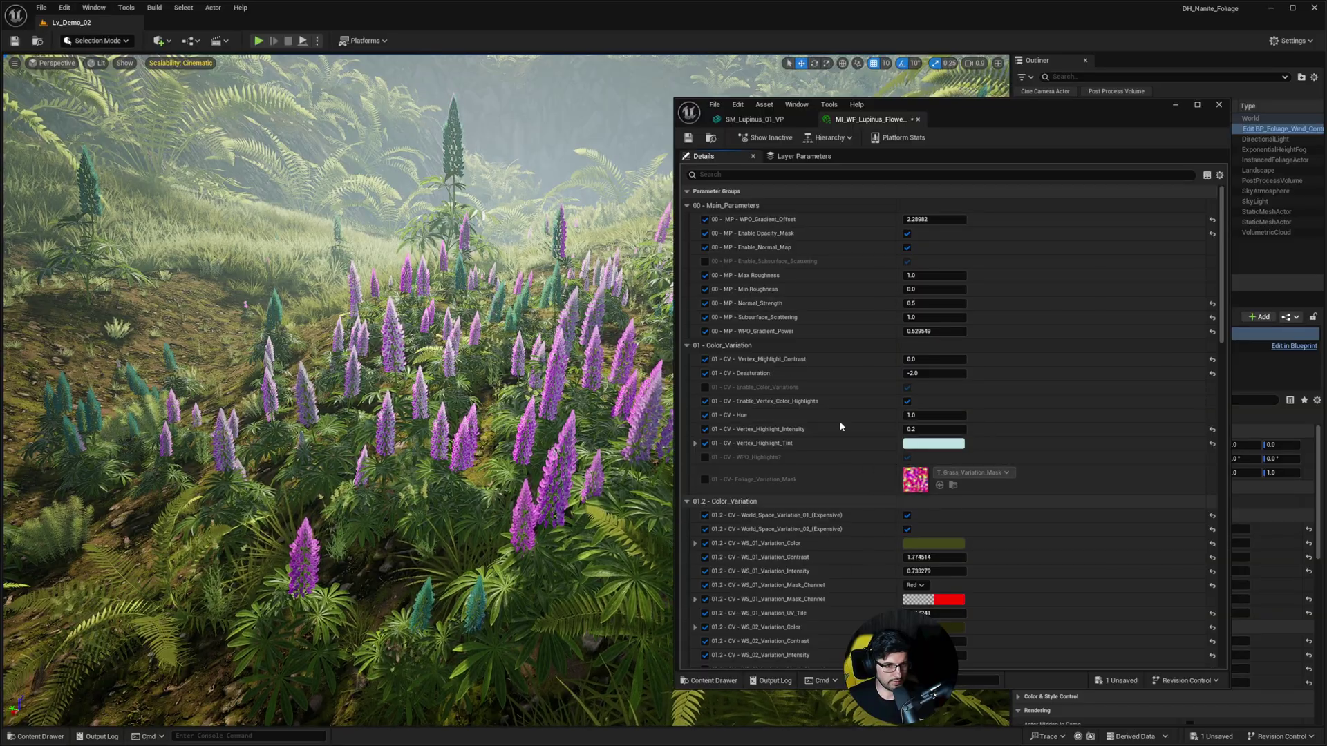
pyautogui.moveTo(934, 220)
pyautogui.mouseDown()
pyautogui.moveTo(948, 219)
pyautogui.moveTo(934, 219)
pyautogui.mouseUp()
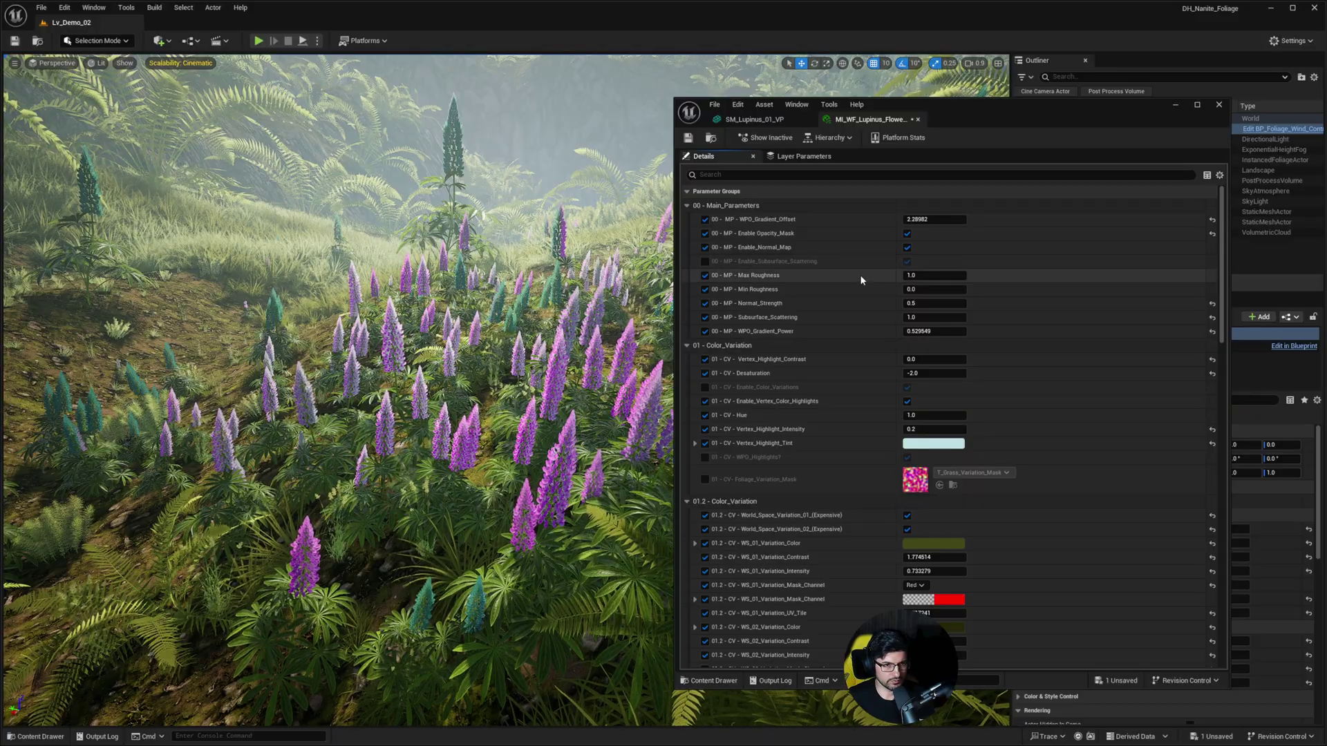
pyautogui.scroll(-3, 860, 275)
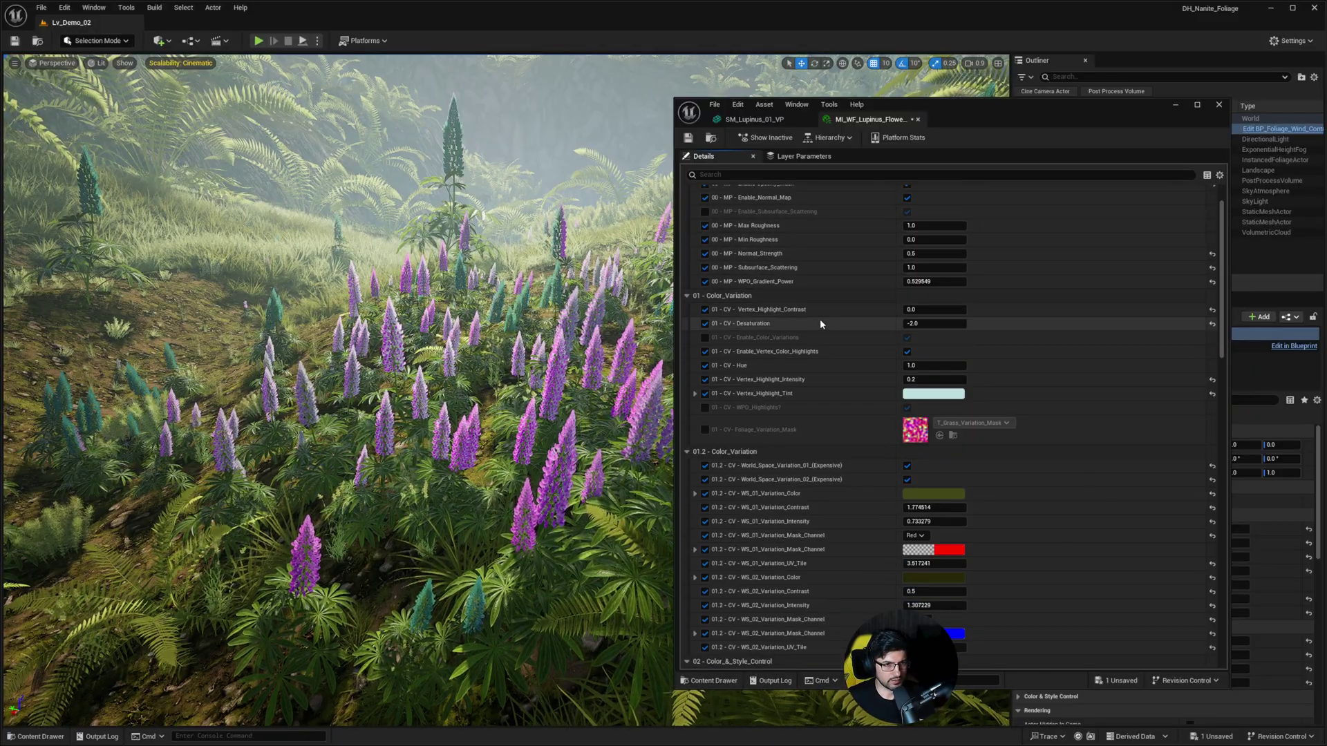
pyautogui.moveTo(934, 309); pyautogui.dragTo(981, 309)
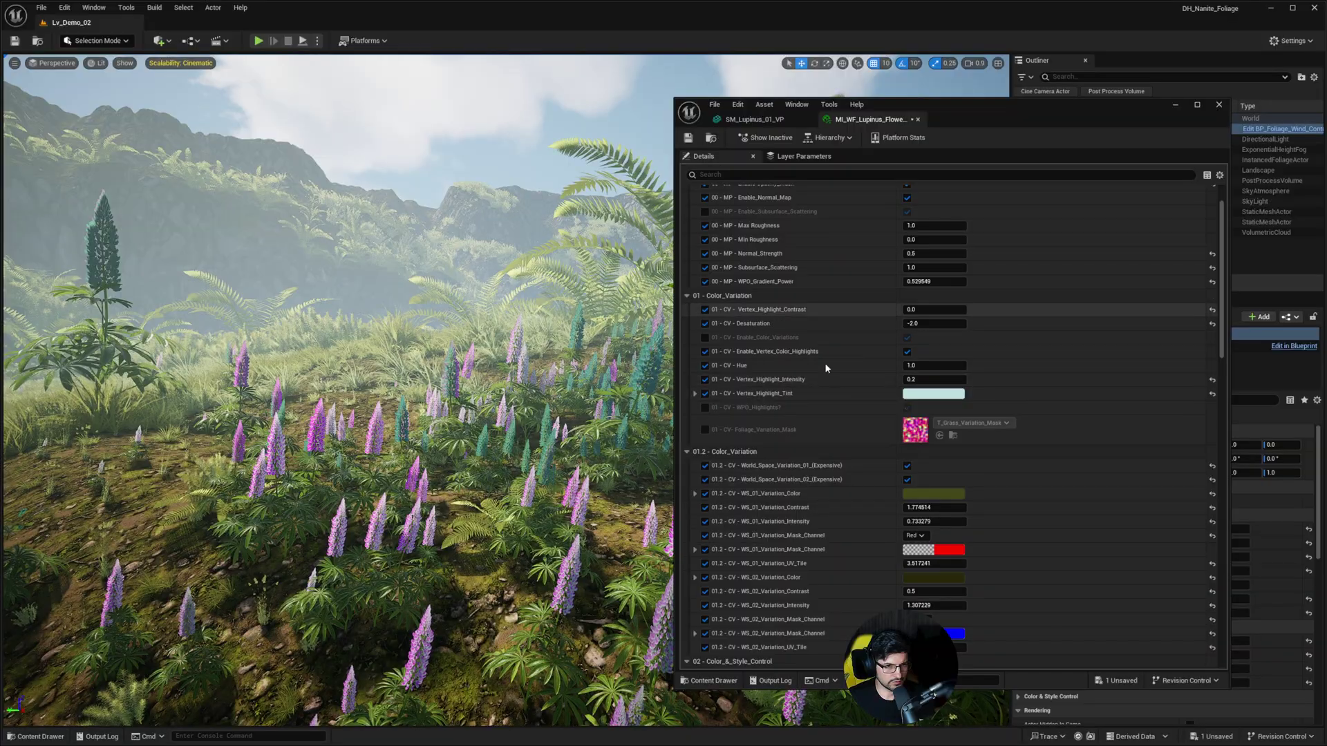
# Step: Try a different Vertex_Highlight_Tint color for the lupin flowers and discard it
pyautogui.click(907, 394)
pyautogui.moveTo(995, 483); pyautogui.dragTo(966, 461)
pyautogui.click(1105, 649)
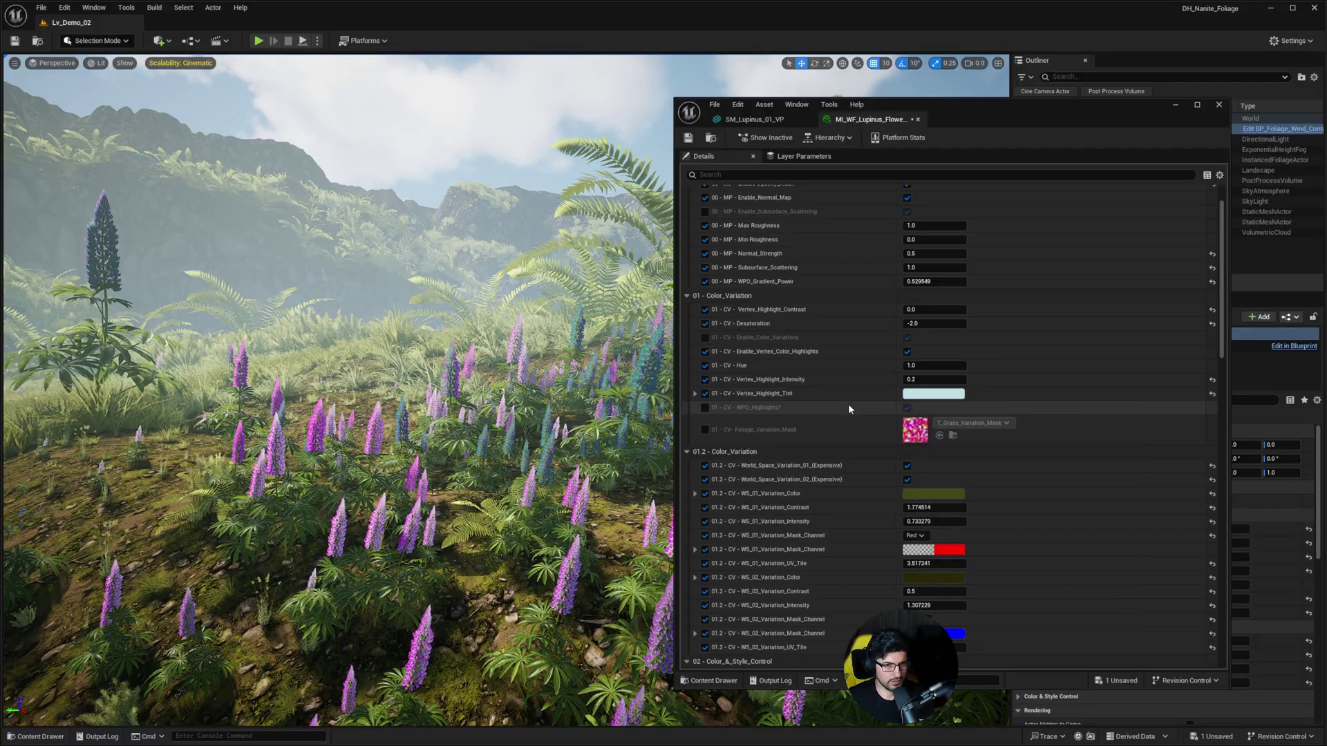
# Step: Try other Vertex_Highlight_Intensity and Vertex_Highlight_Contrast values and a Desaturation of about -14.12 on the lupin flowers, undoing the changes
pyautogui.moveTo(933, 380)
pyautogui.mouseDown()
pyautogui.moveTo(967, 380)
pyautogui.moveTo(909, 379)
pyautogui.moveTo(941, 379)
pyautogui.mouseUp()
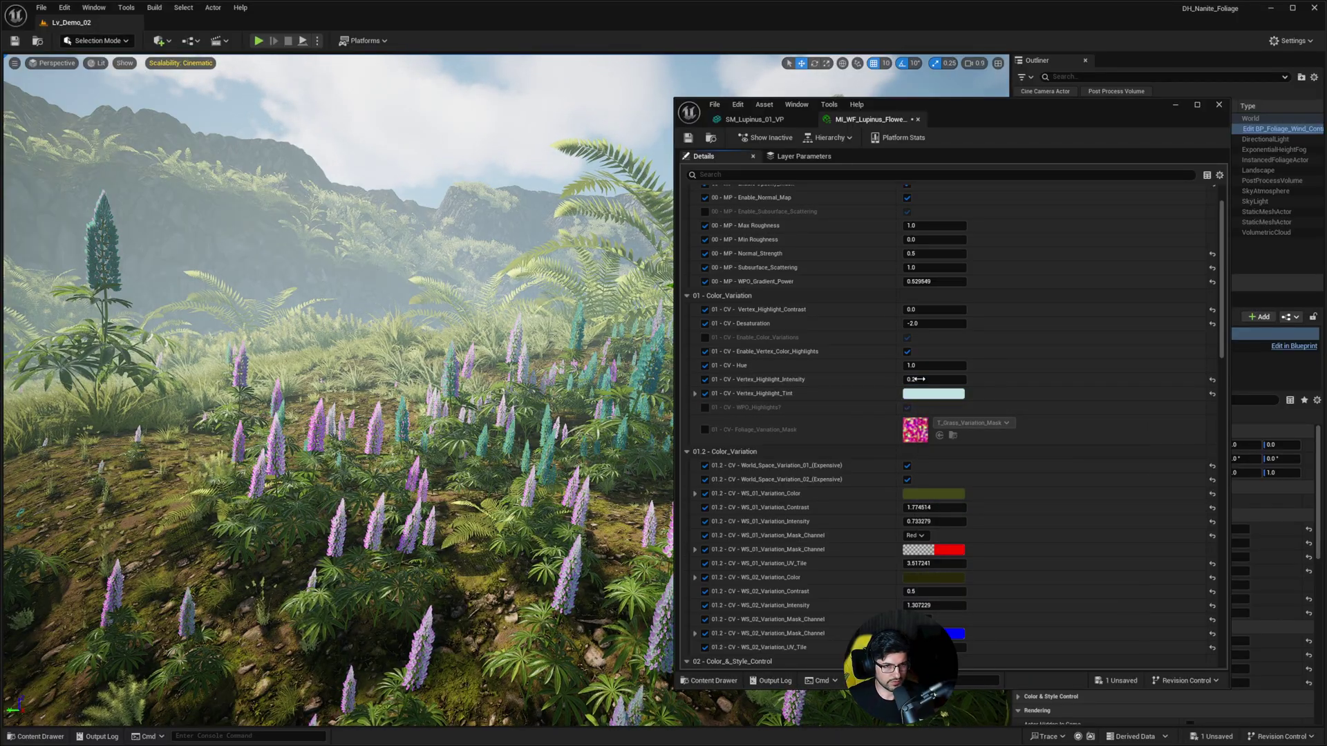
pyautogui.moveTo(925, 323); pyautogui.dragTo(966, 324)
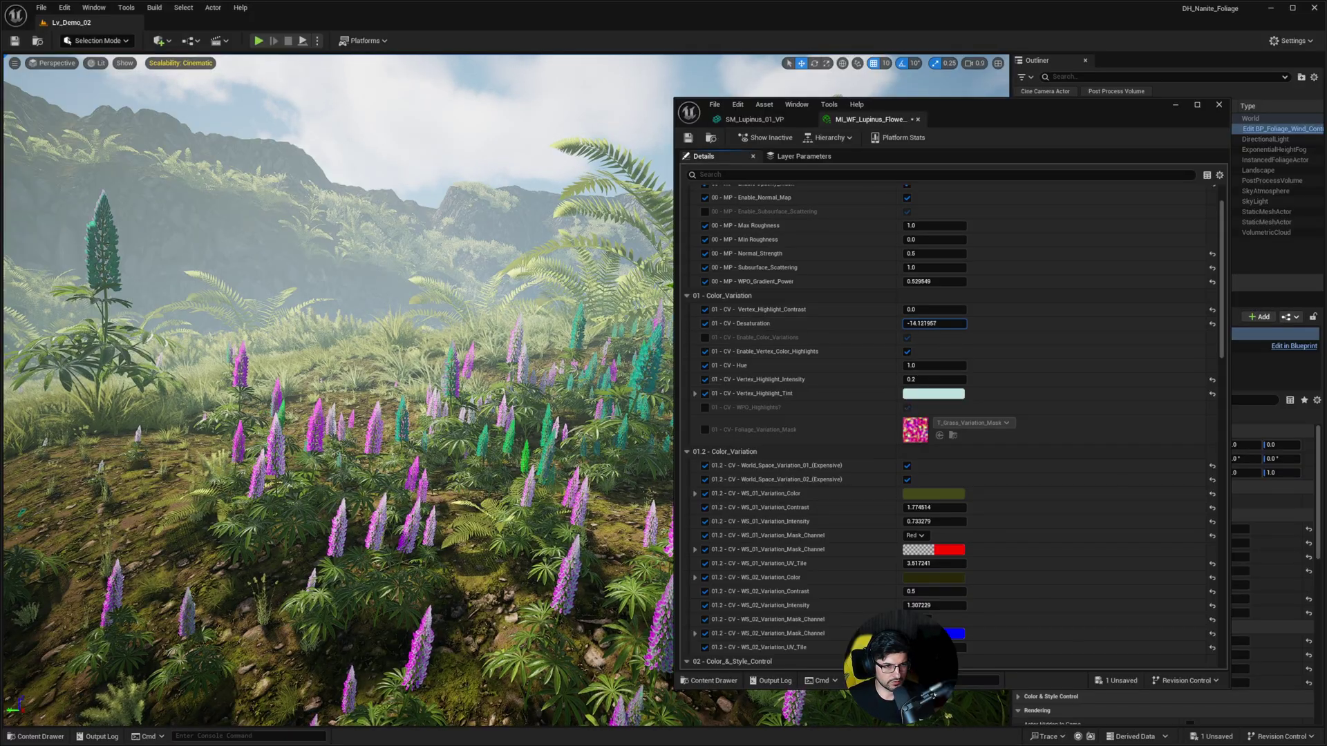
pyautogui.hotkey('ctrl', 'z')
pyautogui.moveTo(933, 380)
pyautogui.mouseDown()
pyautogui.moveTo(966, 381)
pyautogui.moveTo(927, 379)
pyautogui.mouseUp()
pyautogui.hotkey('ctrl', 'z')
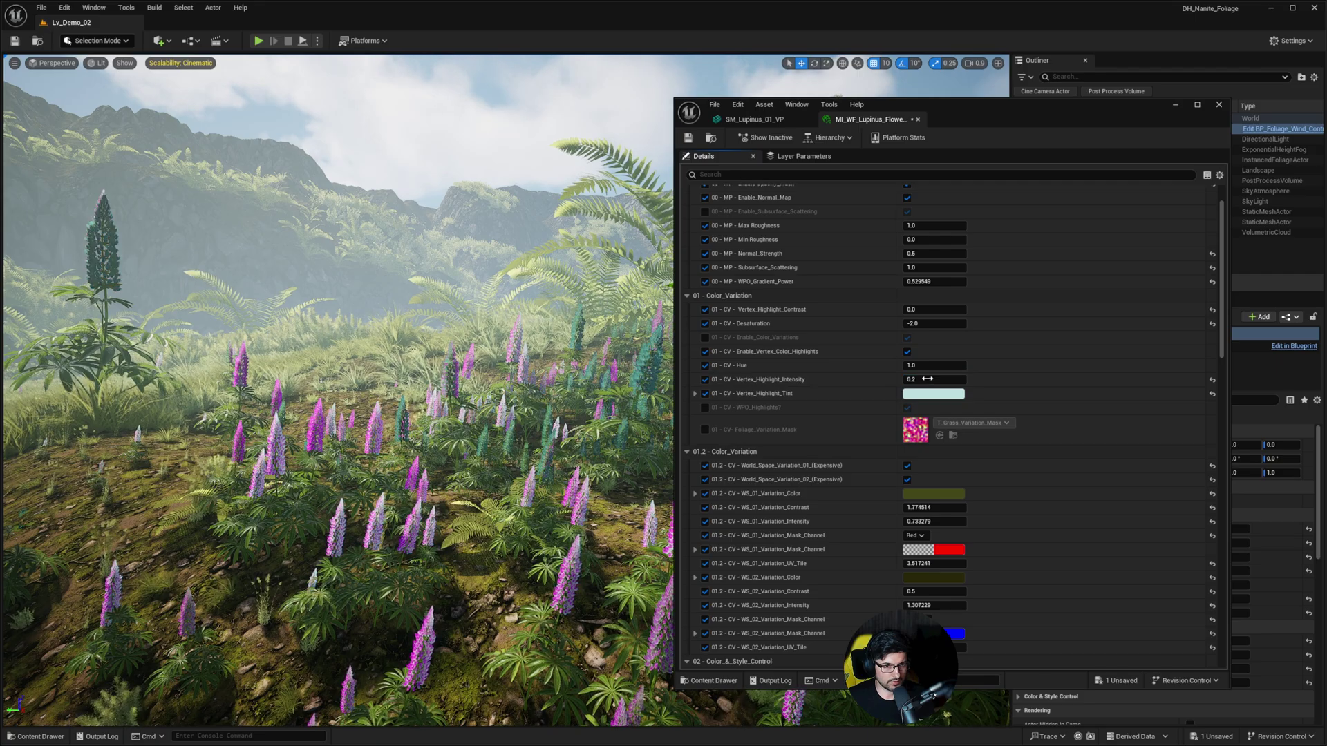
pyautogui.moveTo(933, 310); pyautogui.dragTo(960, 310)
# Step: With the lupin field seen from above, raise the flower material's WS_01_Variation_UV_Tile to about 128
pyautogui.moveTo(479, 429); pyautogui.dragTo(525, 514, button='right')
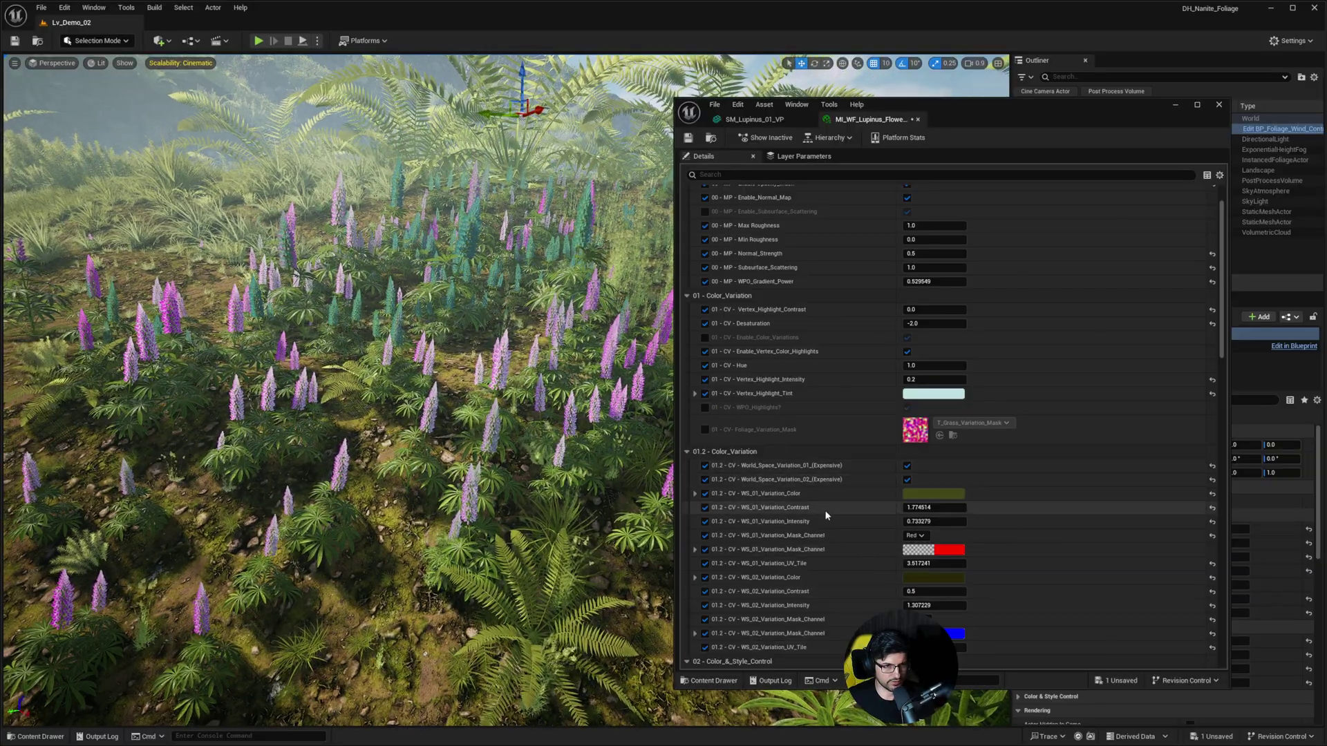
pyautogui.scroll(-3, 822, 482)
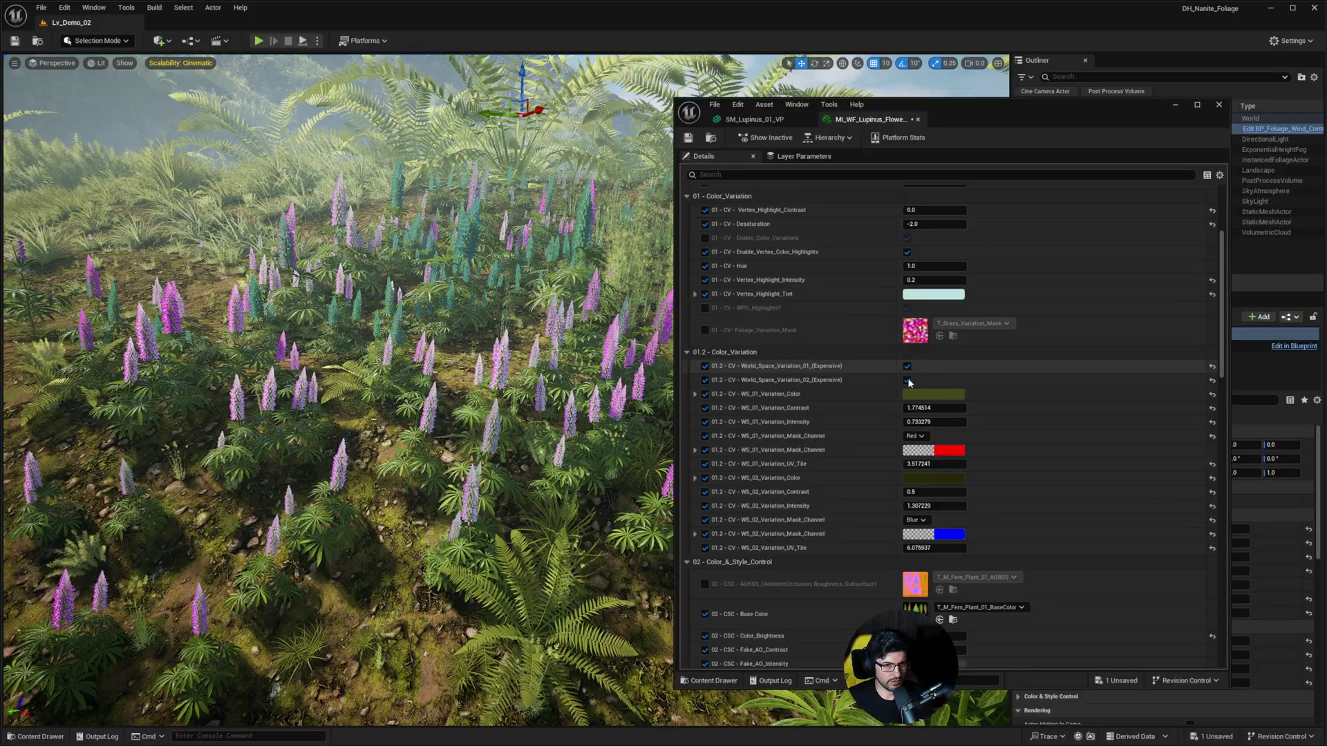
pyautogui.moveTo(483, 408); pyautogui.dragTo(442, 484, button='right')
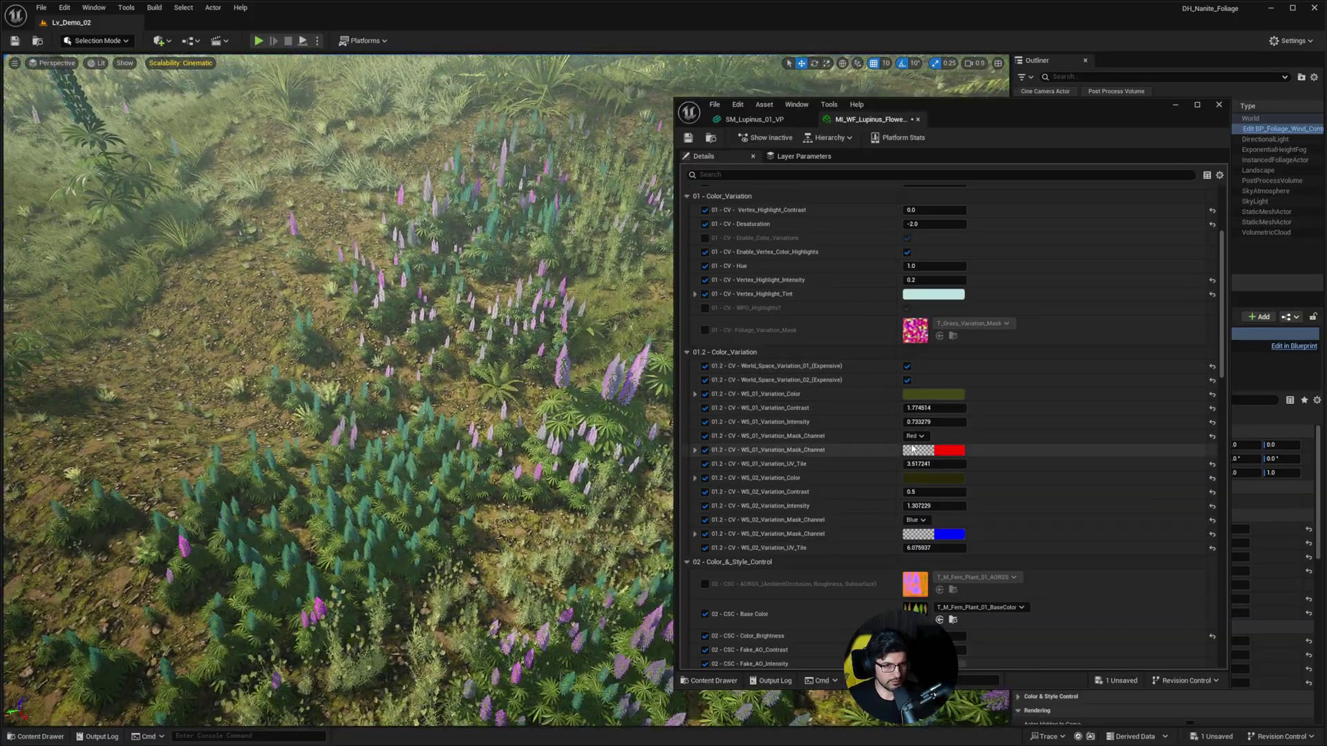
pyautogui.moveTo(935, 464); pyautogui.dragTo(964, 464)
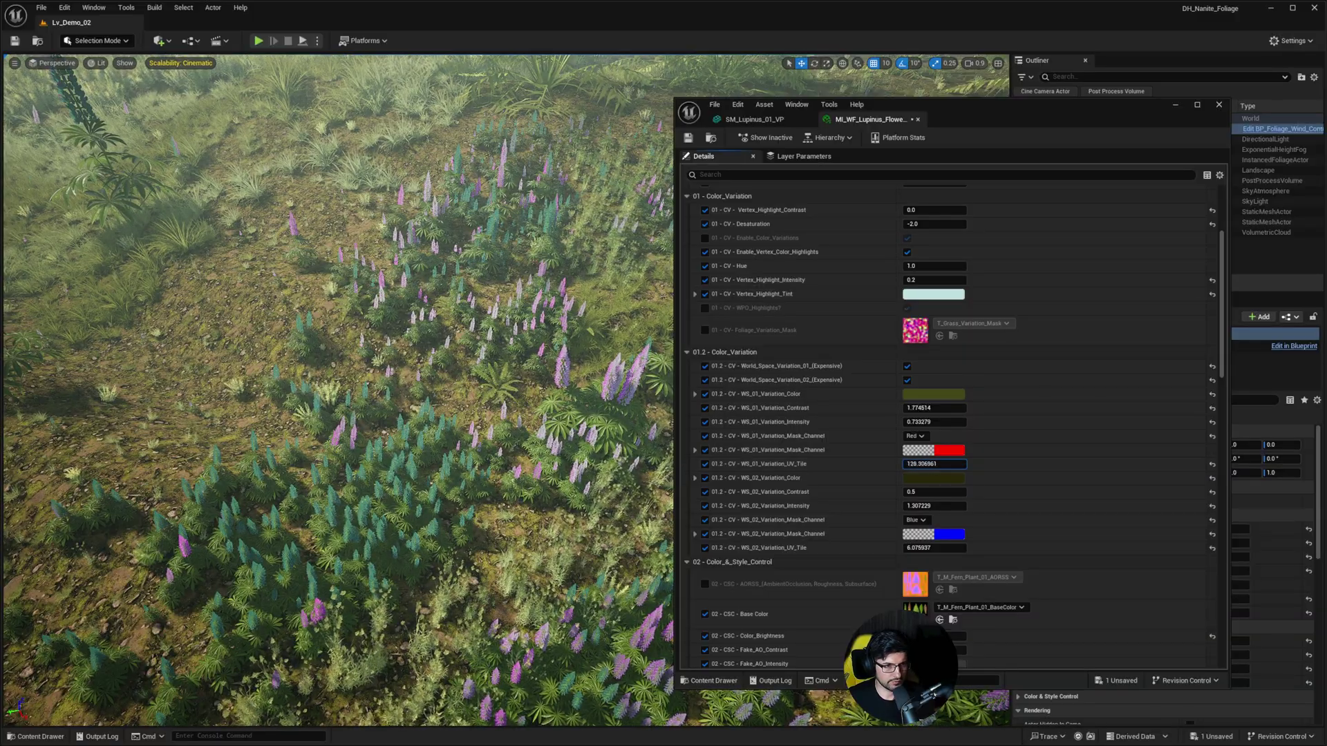